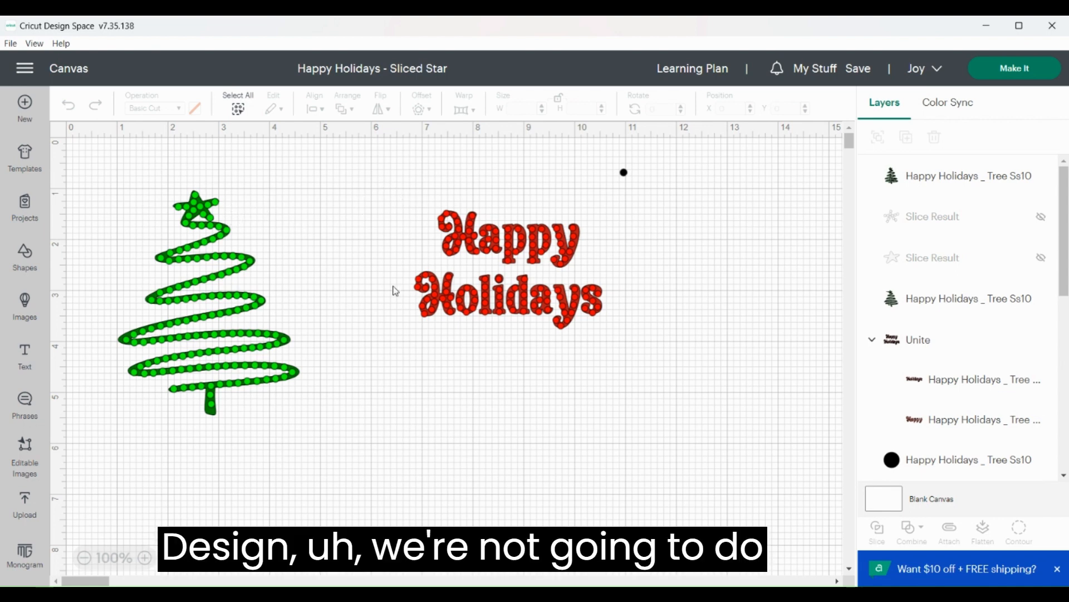
Hide the rhinestone and vinyl versions of the Happy Holidays text and the small black dot
drag(393, 187, 647, 359)
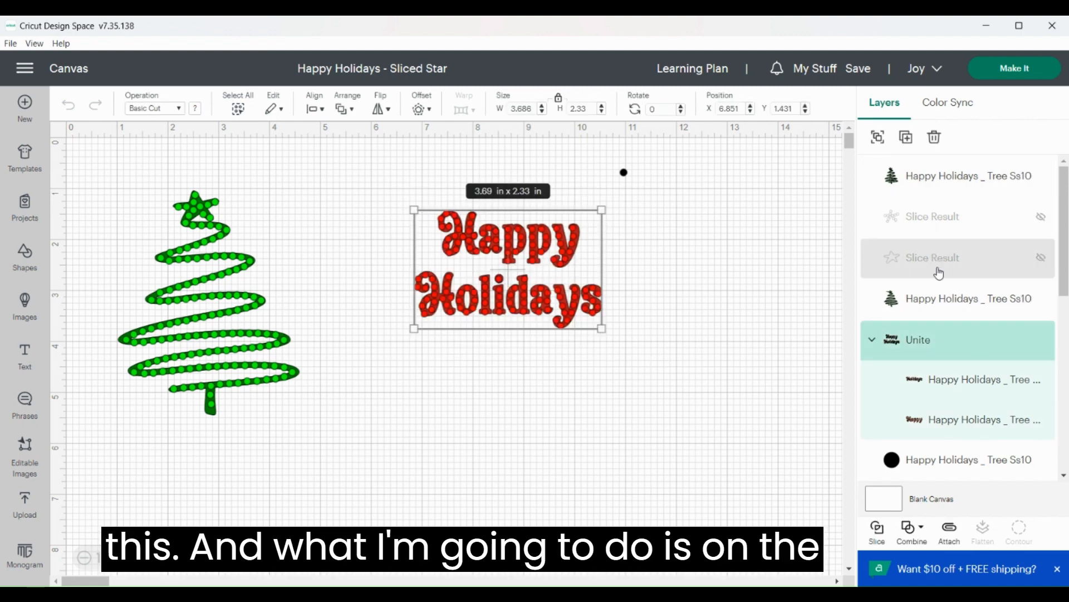
mouse_move(1030, 340)
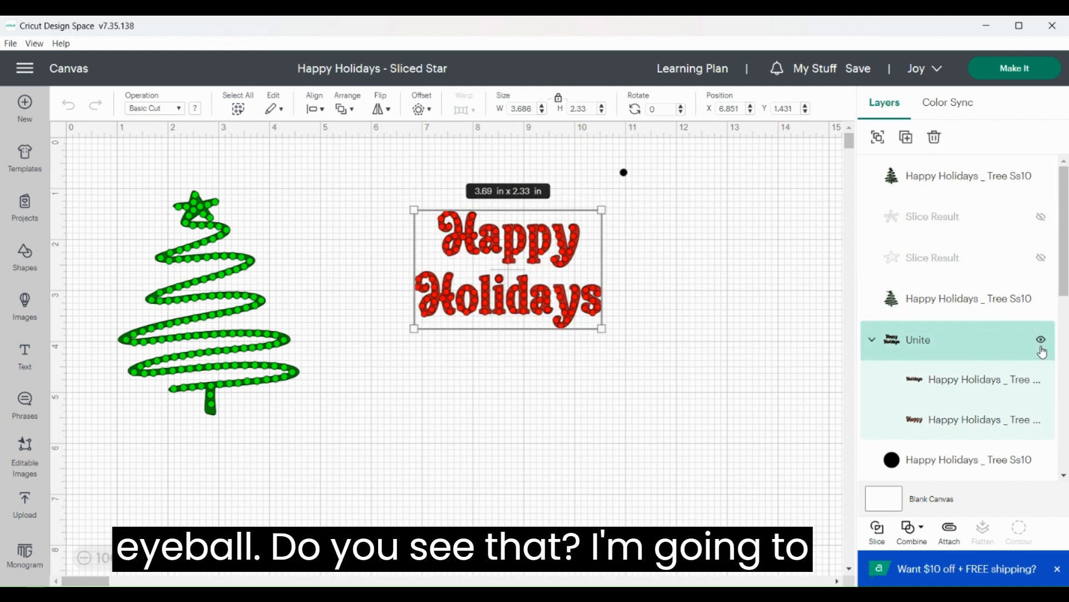
click(1041, 341)
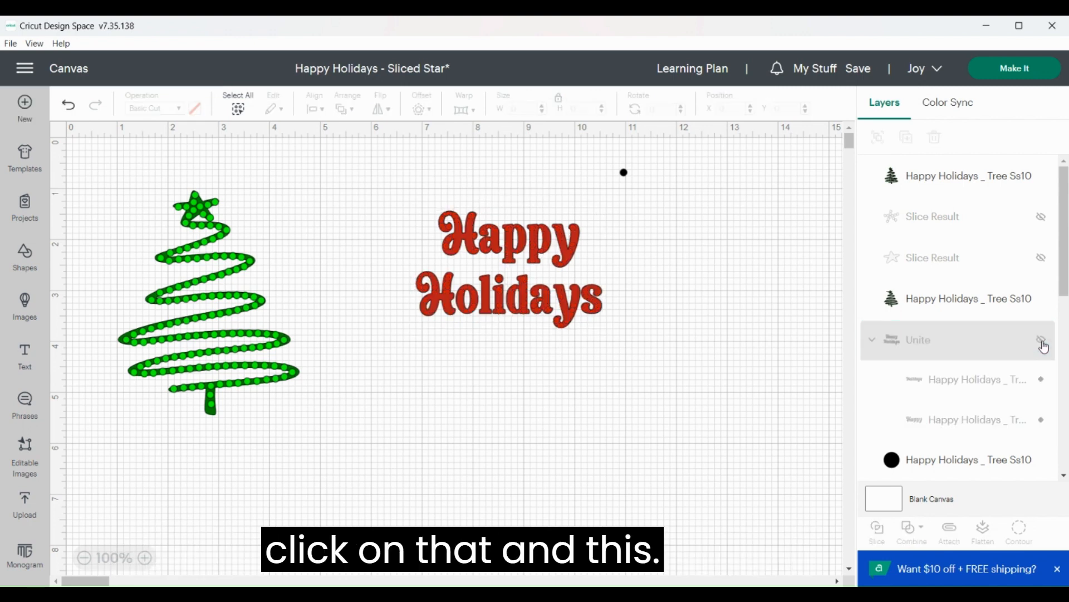
click(480, 243)
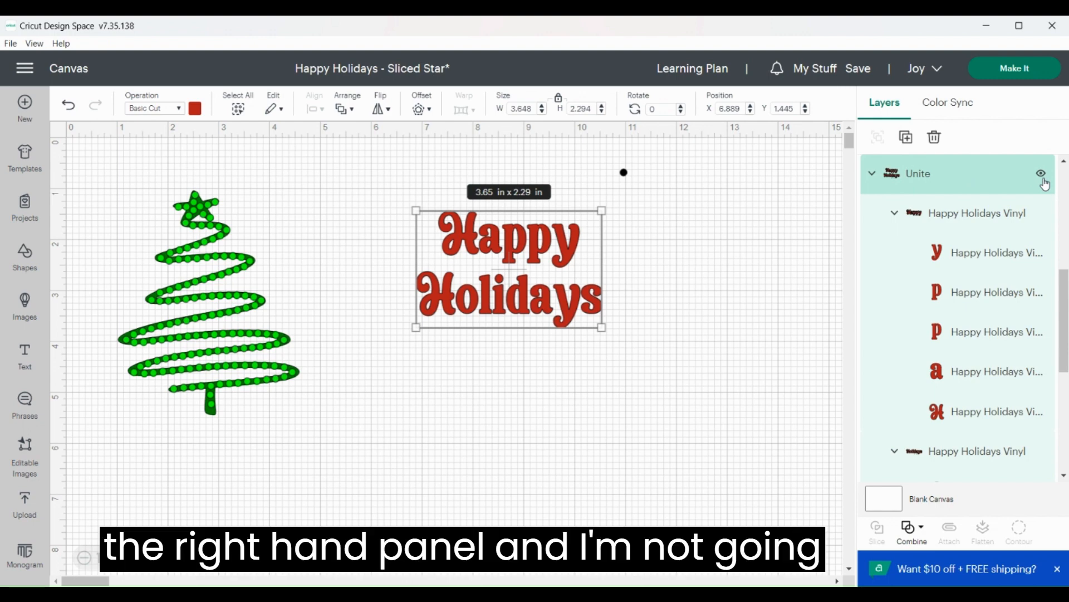
click(1042, 177)
click(624, 173)
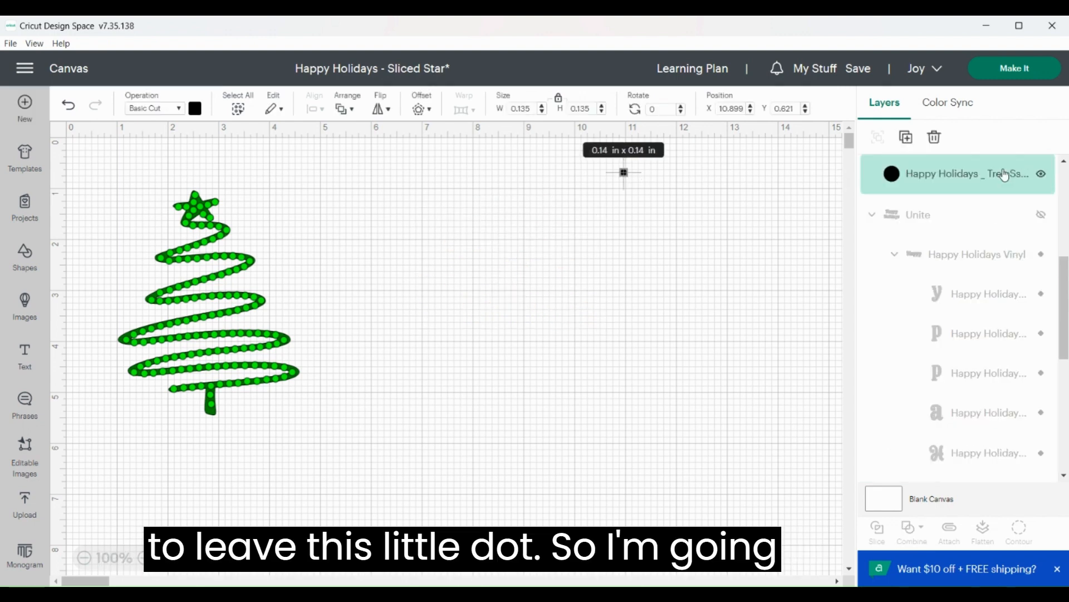
click(1043, 176)
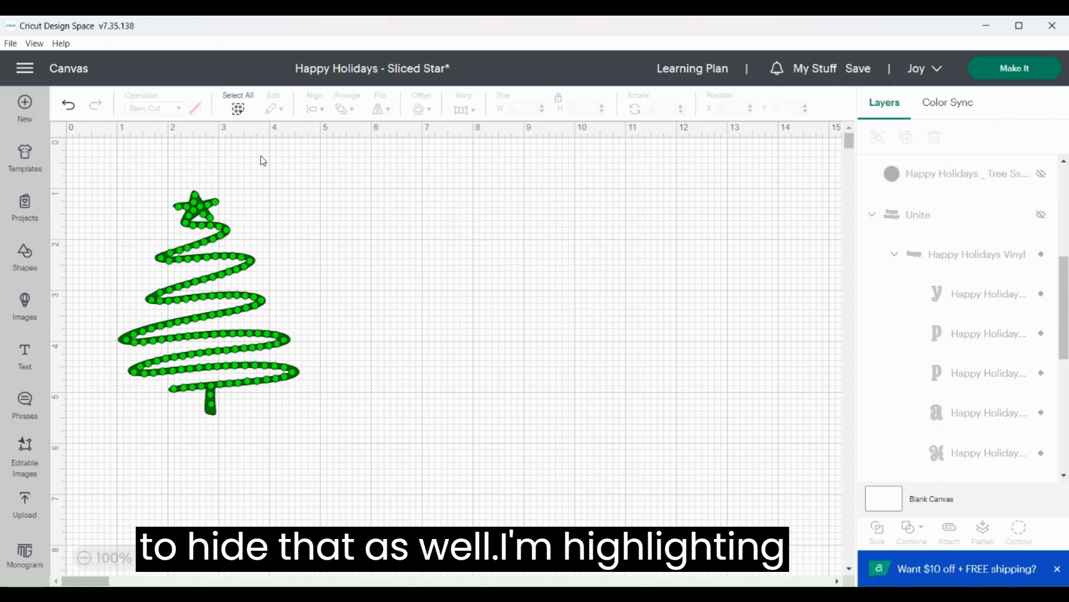
Duplicate the complete two-layer tree as a backup, move the copy well away from the original and hide both copied layers
drag(93, 173, 334, 464)
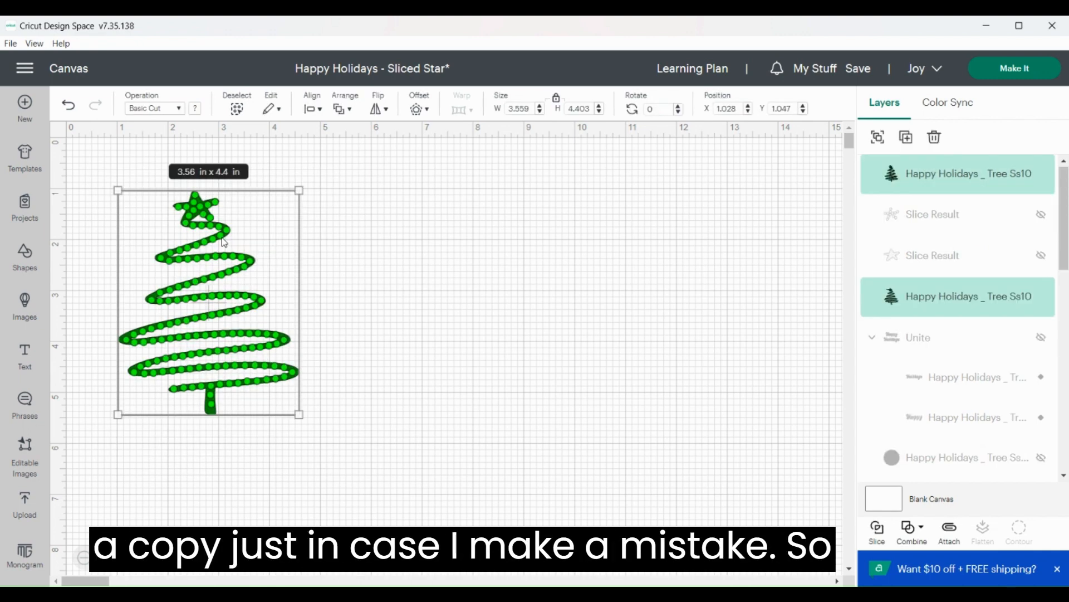
click(909, 144)
drag(123, 232, 645, 280)
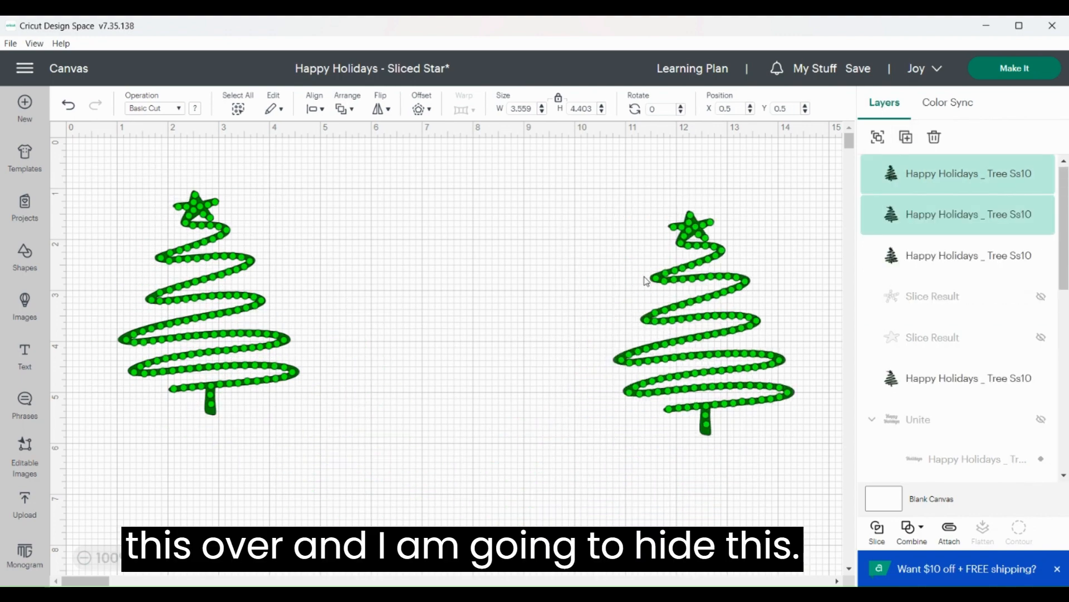
click(1041, 215)
click(1042, 186)
click(1041, 174)
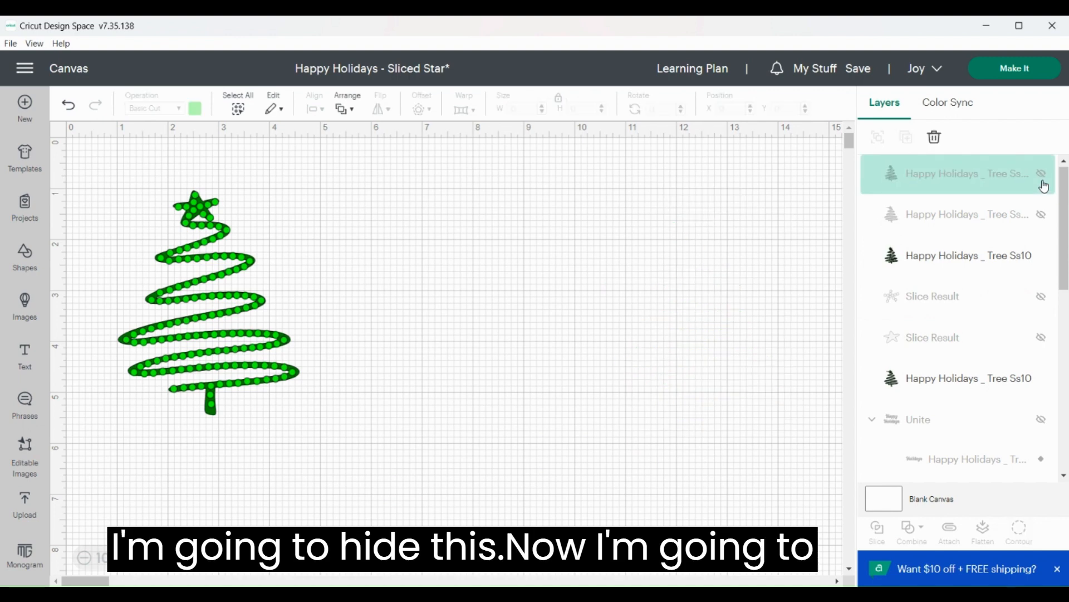
Separate the light green rhinestone dots from the solid tree by moving them to an empty area of the canvas
click(243, 237)
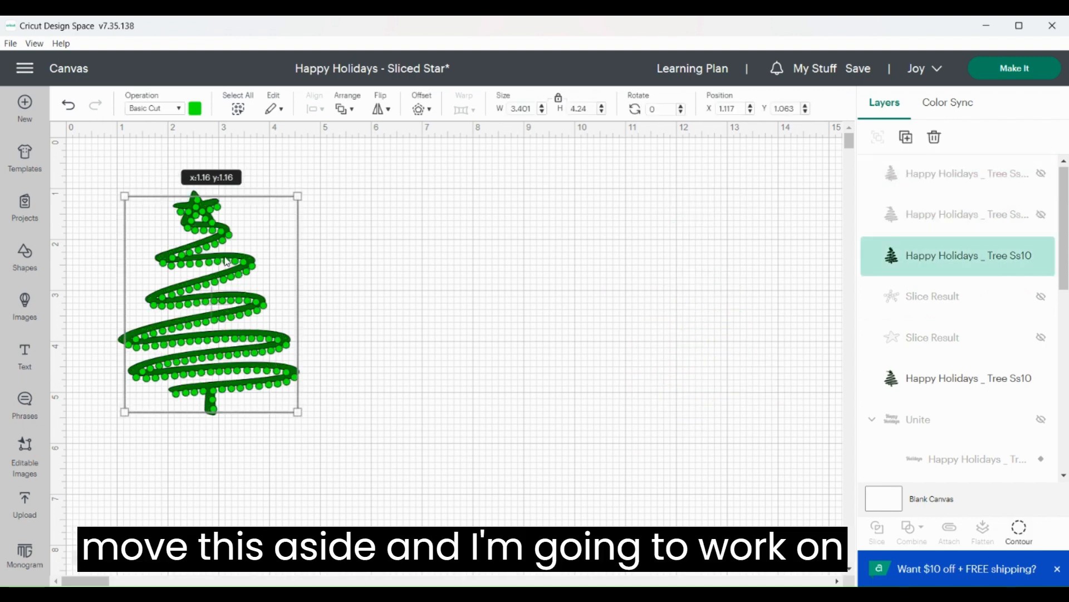
drag(209, 245, 463, 254)
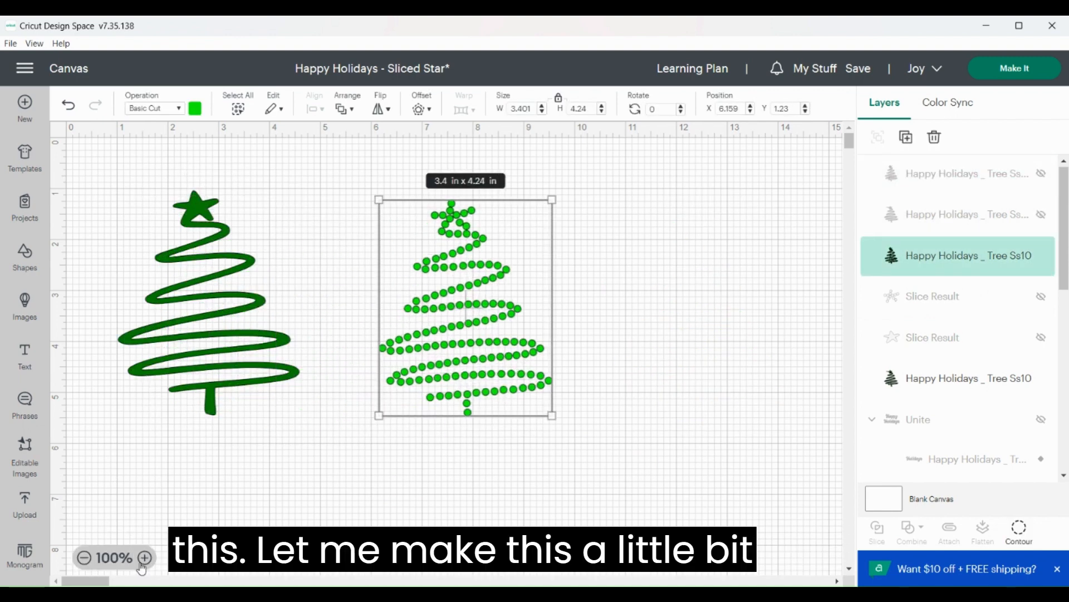
click(139, 558)
click(138, 558)
click(141, 558)
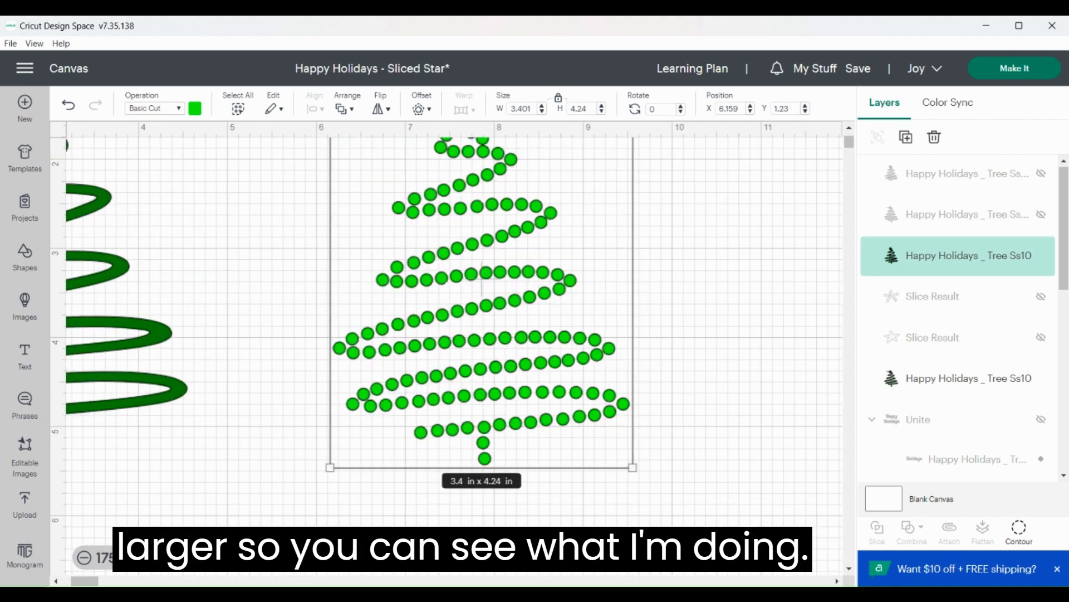
drag(471, 277, 425, 384)
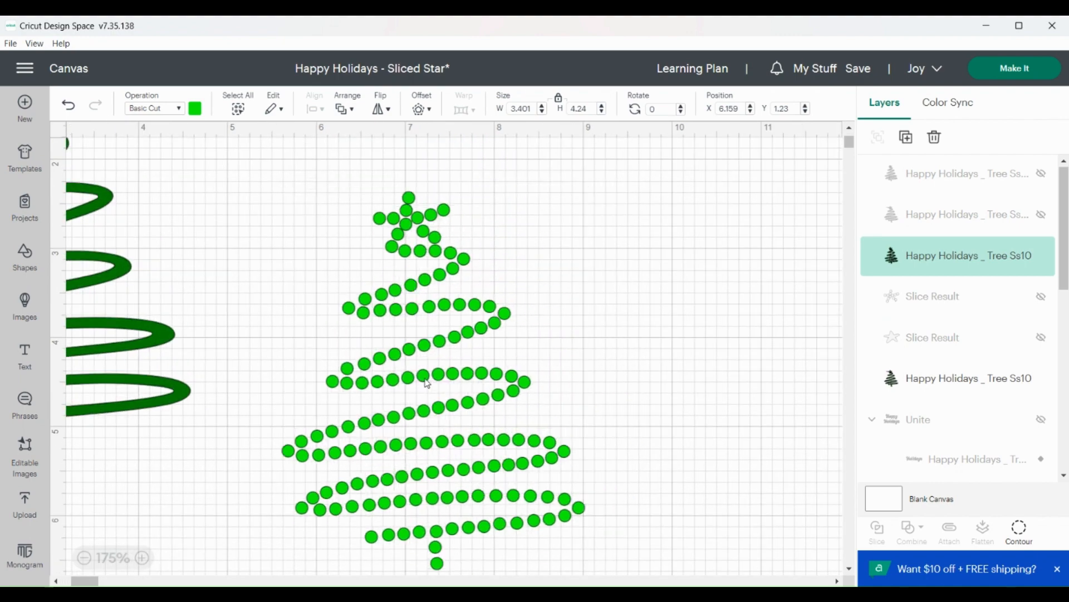
click(635, 233)
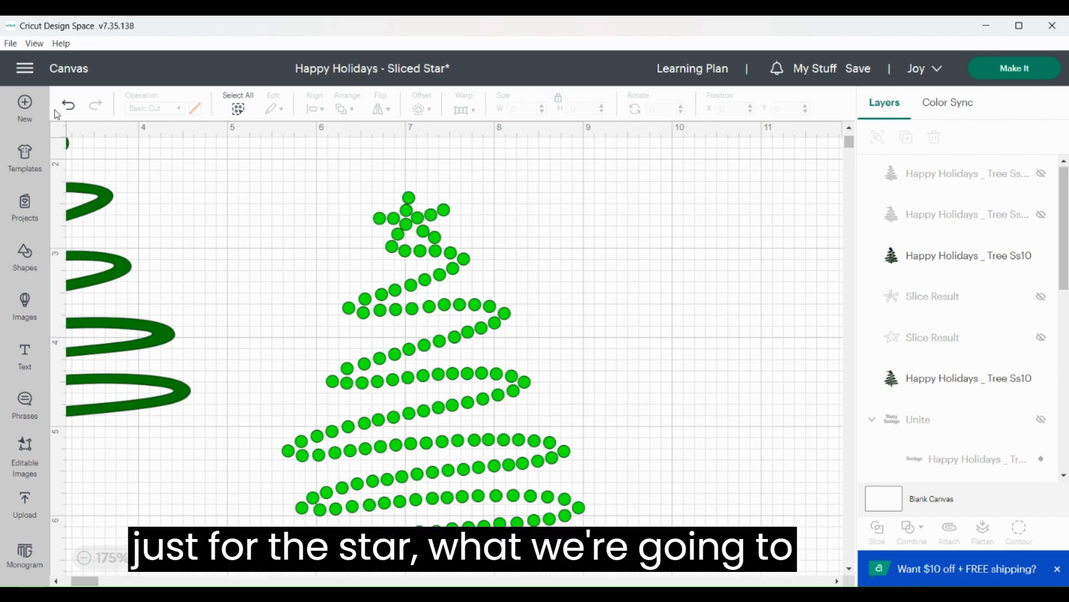
Add a square, resize it to about 1.24 by 1.44 in and position it over the star of the dotted tree
click(25, 257)
click(263, 353)
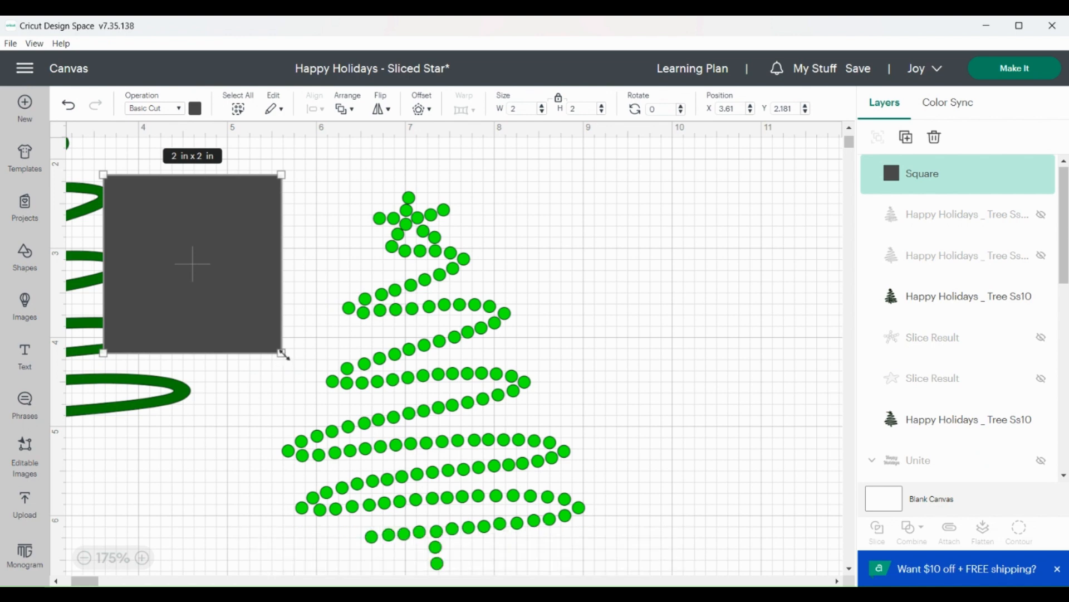
drag(281, 352, 214, 306)
drag(183, 246, 417, 181)
click(417, 183)
drag(464, 276, 459, 287)
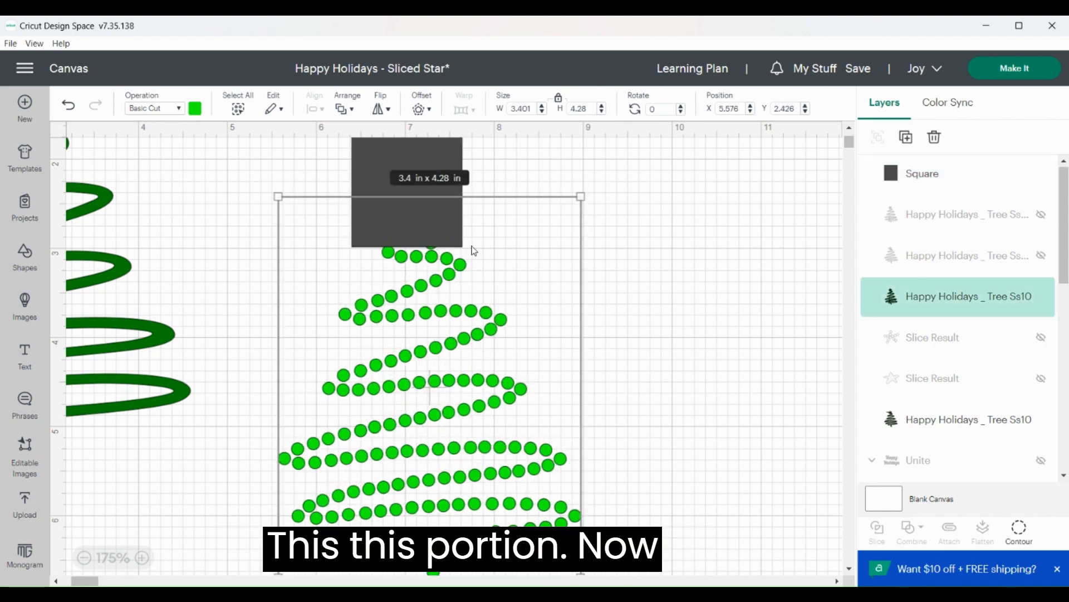
Rotate the square about 3.85 degrees so its lower edge follows the boundary between the star dots and the tree dots
click(646, 222)
click(445, 177)
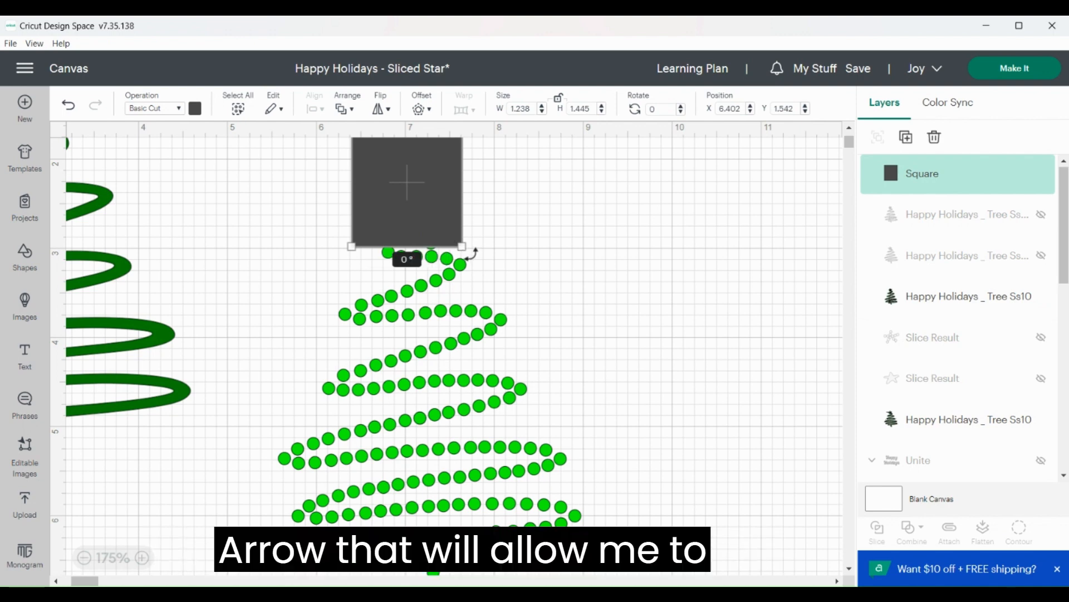
drag(472, 254, 470, 260)
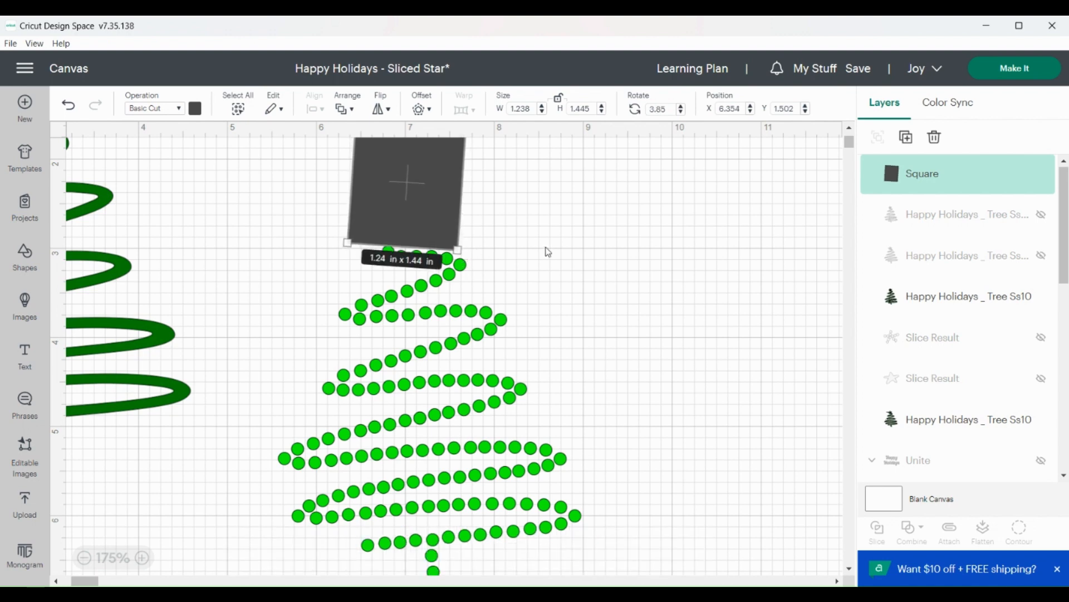
click(578, 250)
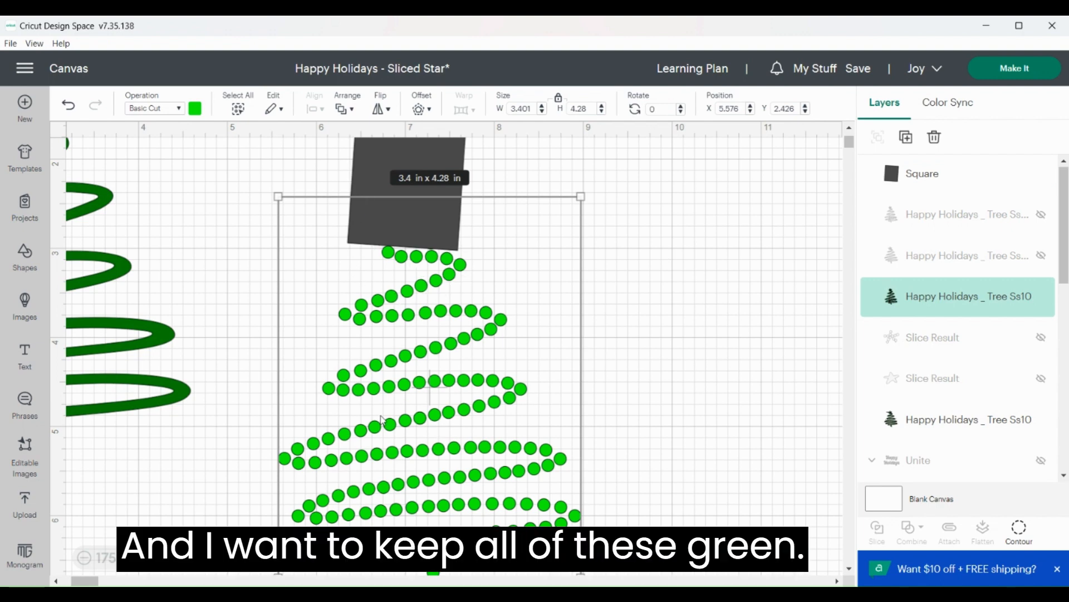
click(695, 317)
Slice the dotted tree with the square and delete the leftover dark square and dark star dots
drag(215, 148, 564, 525)
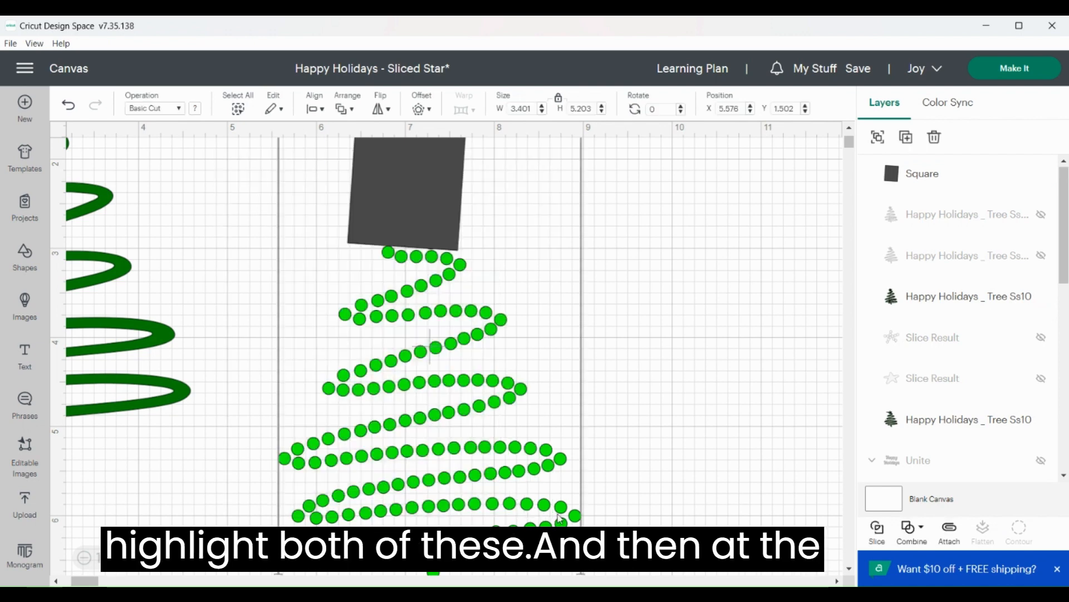
click(878, 533)
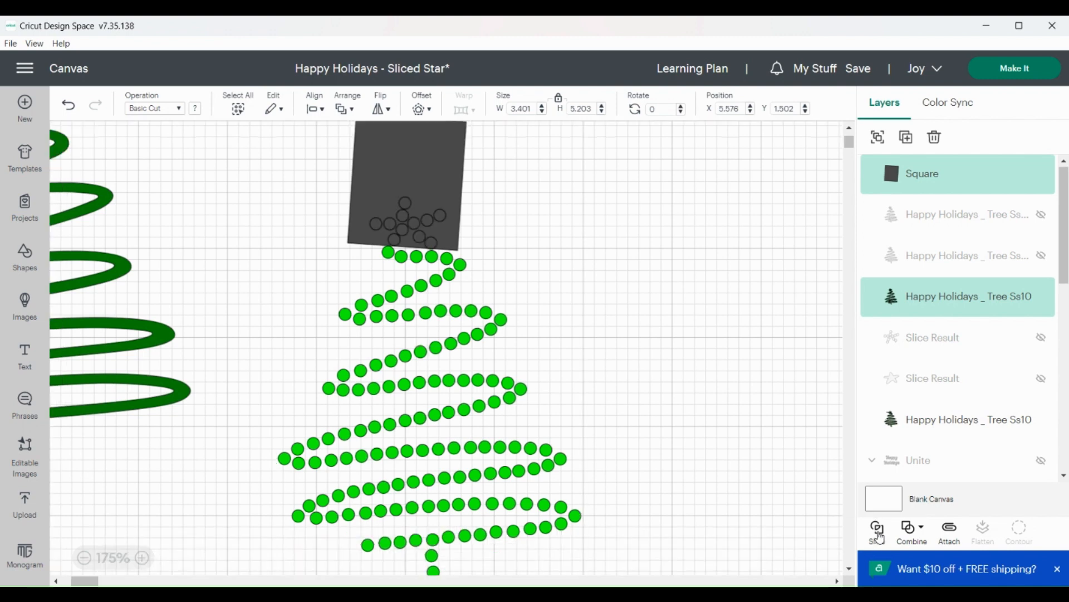
drag(422, 208, 650, 201)
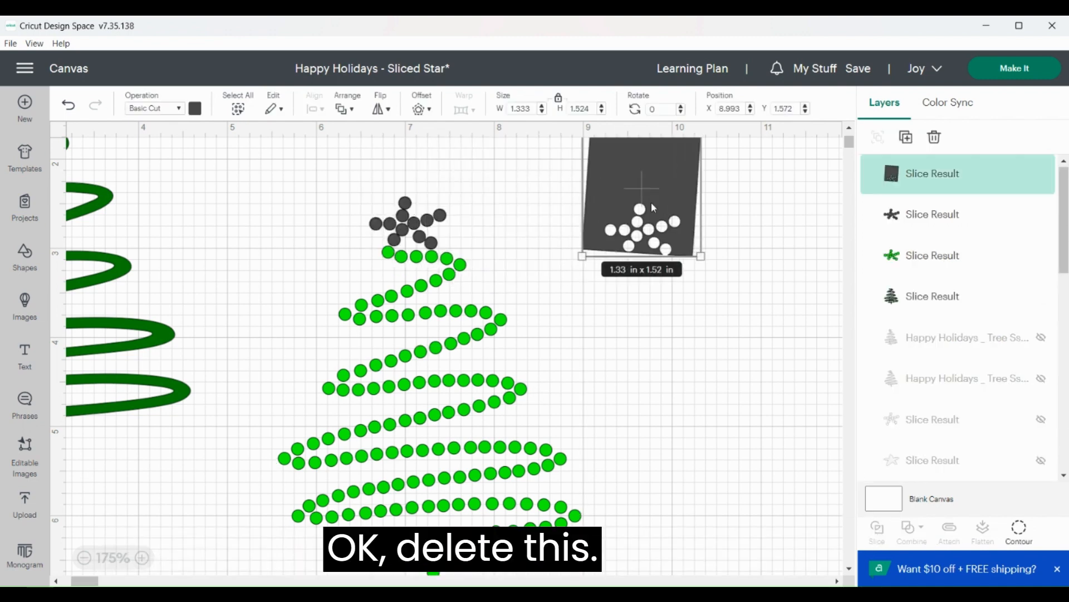
key(Delete)
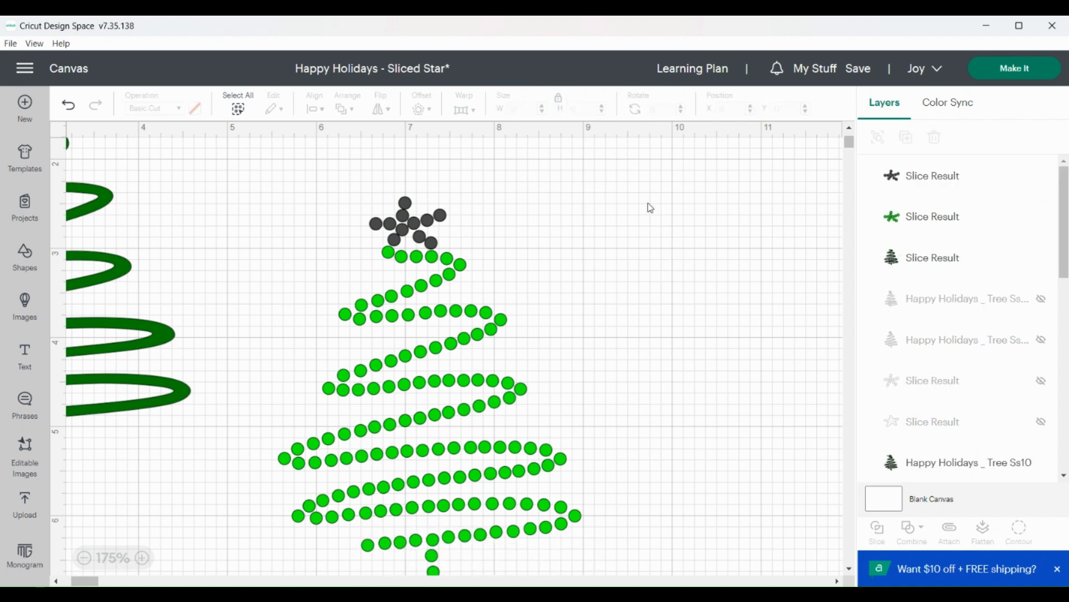
click(424, 224)
key(Delete)
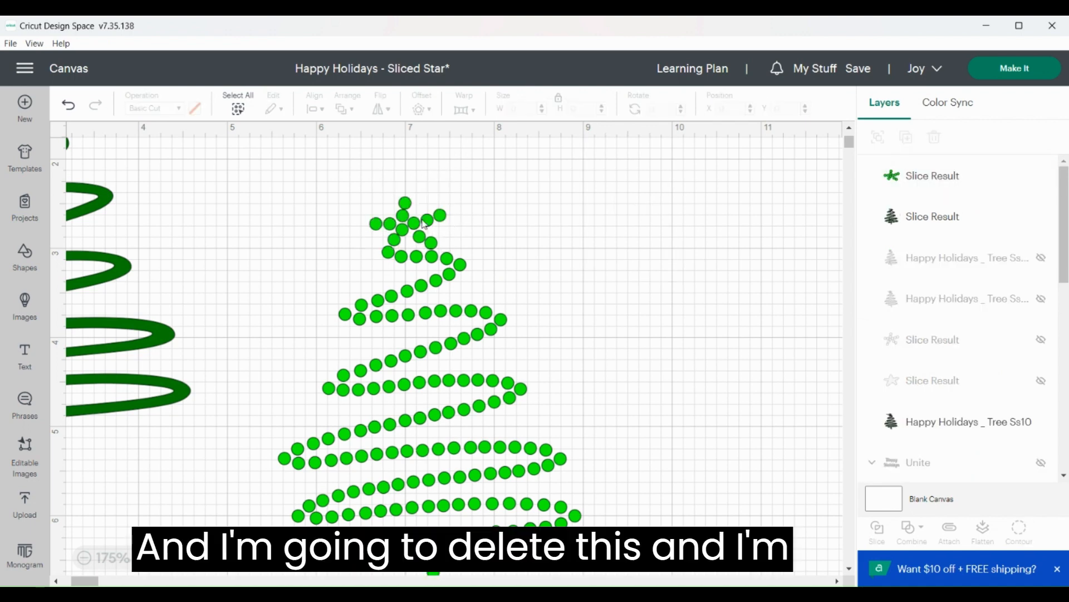
Change the color of the sliced star dots to golden yellow
click(421, 222)
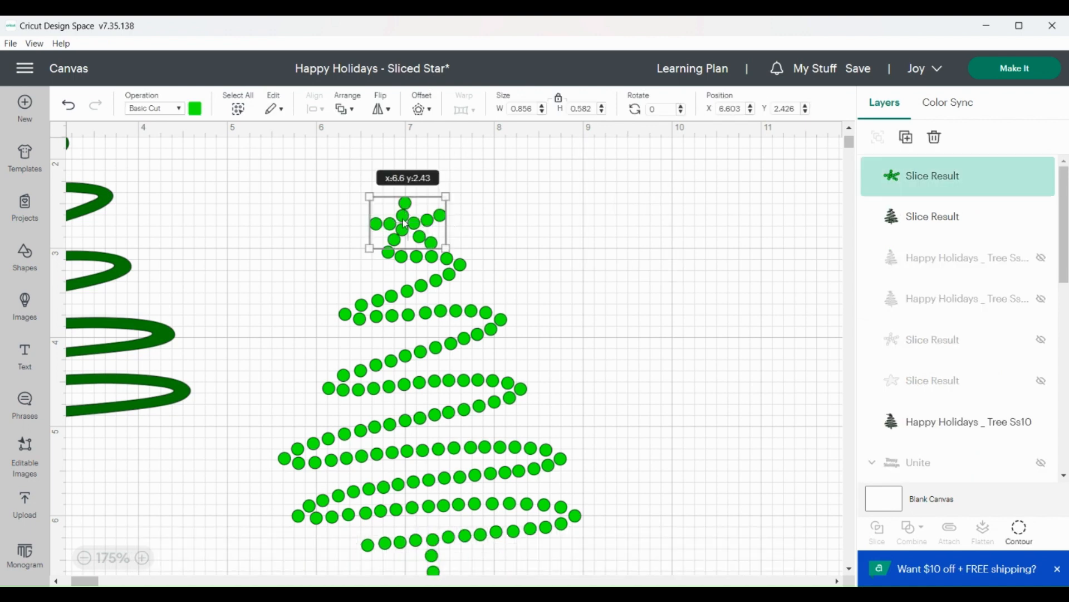
click(195, 108)
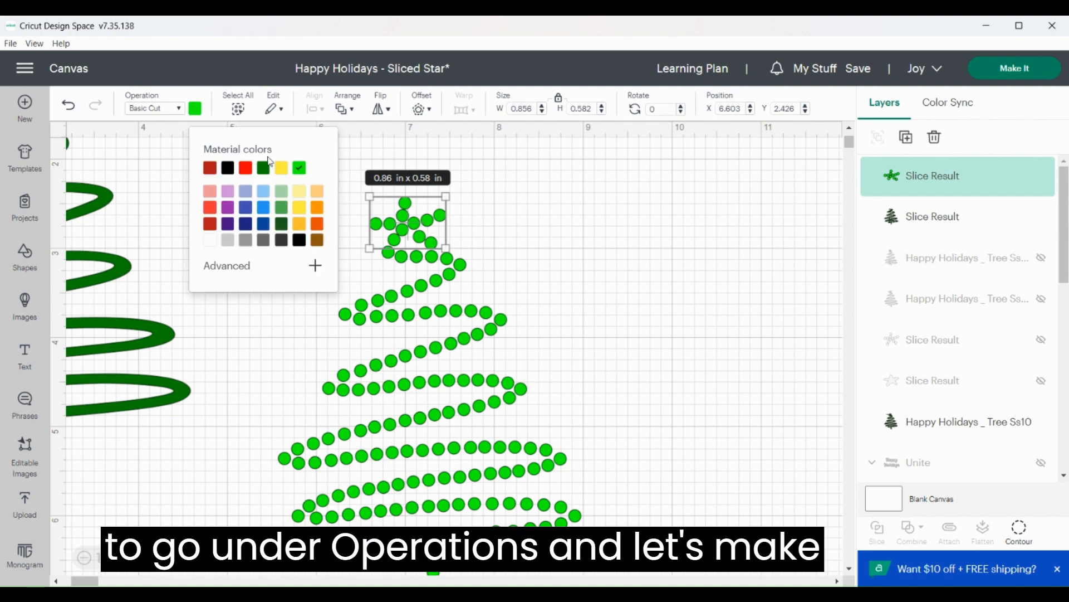
click(301, 231)
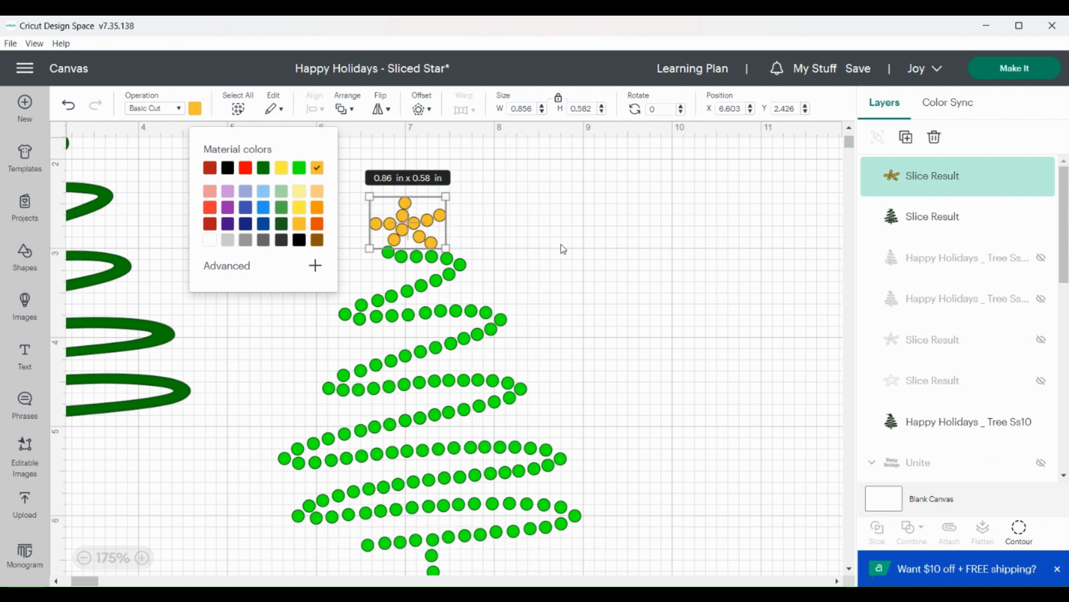
click(520, 249)
Group the yellow star dots with the green tree dots and move the group farther from the solid tree
drag(358, 183, 470, 382)
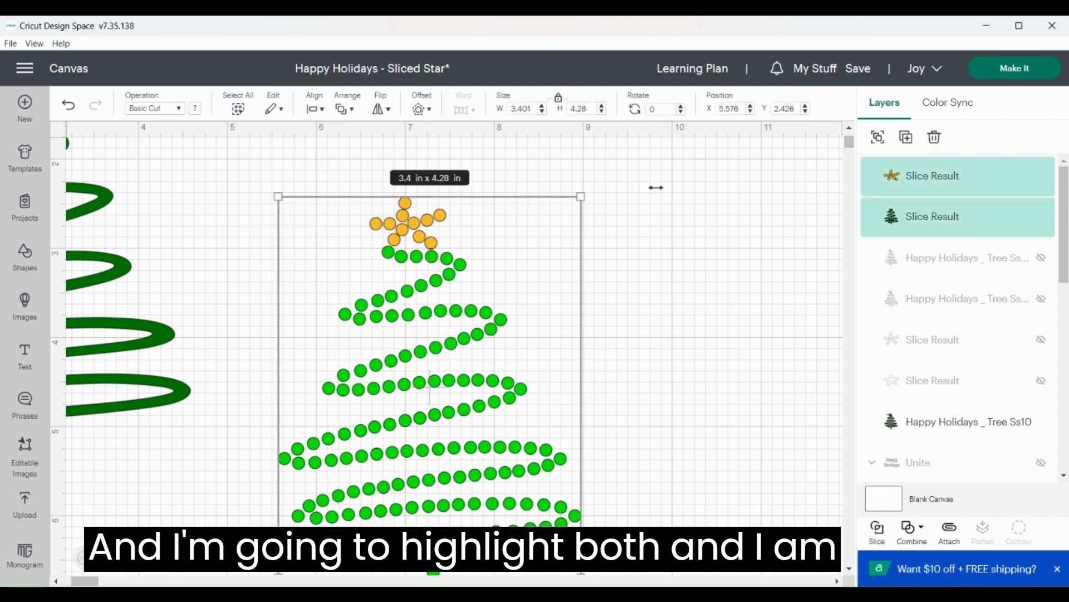
click(887, 144)
drag(418, 383, 470, 362)
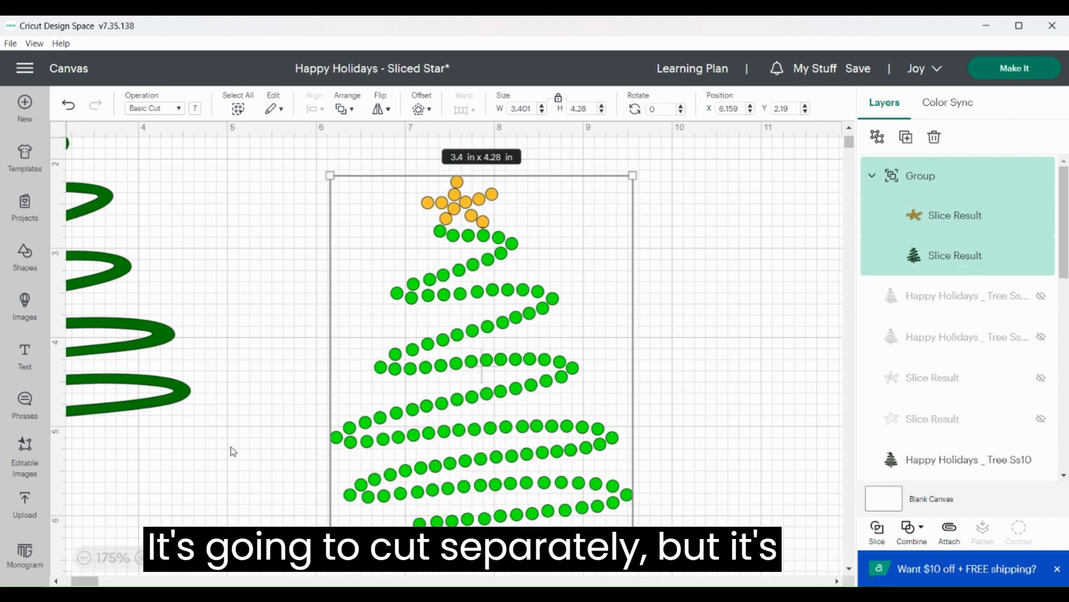
drag(445, 249, 350, 272)
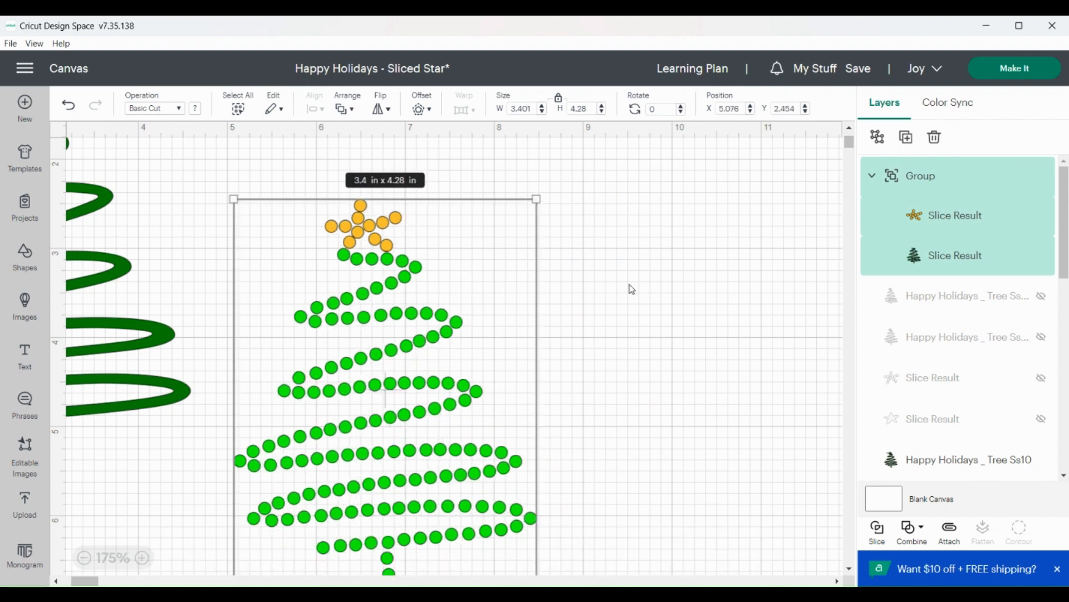
drag(380, 441, 522, 384)
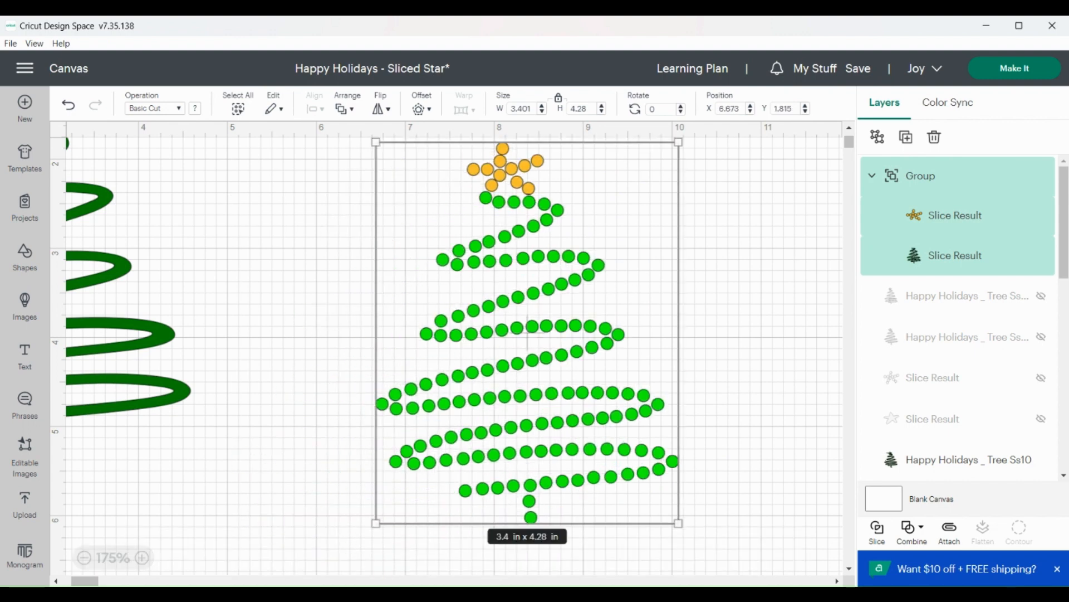
Reposition the solid dark green tree slightly lower on the canvas, at about X 1.25 and Y 1.394
drag(85, 581, 75, 581)
scroll(313, 456, up, 2)
drag(331, 287, 353, 306)
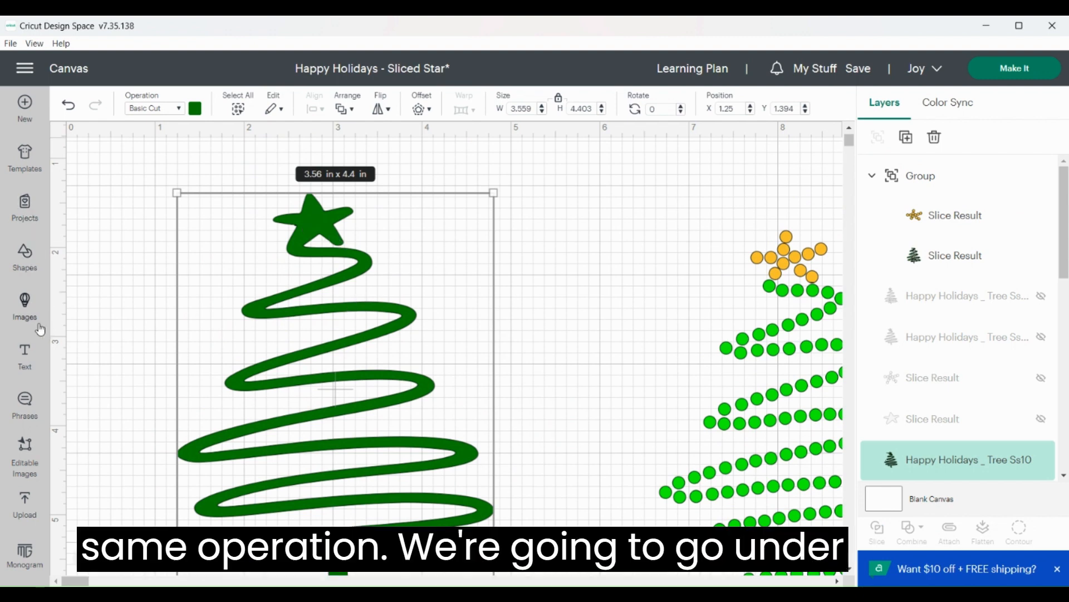
Add a square, unlock its proportions, resize it to about 1.13 × 1.02 in and place it over the solid tree's star
click(25, 259)
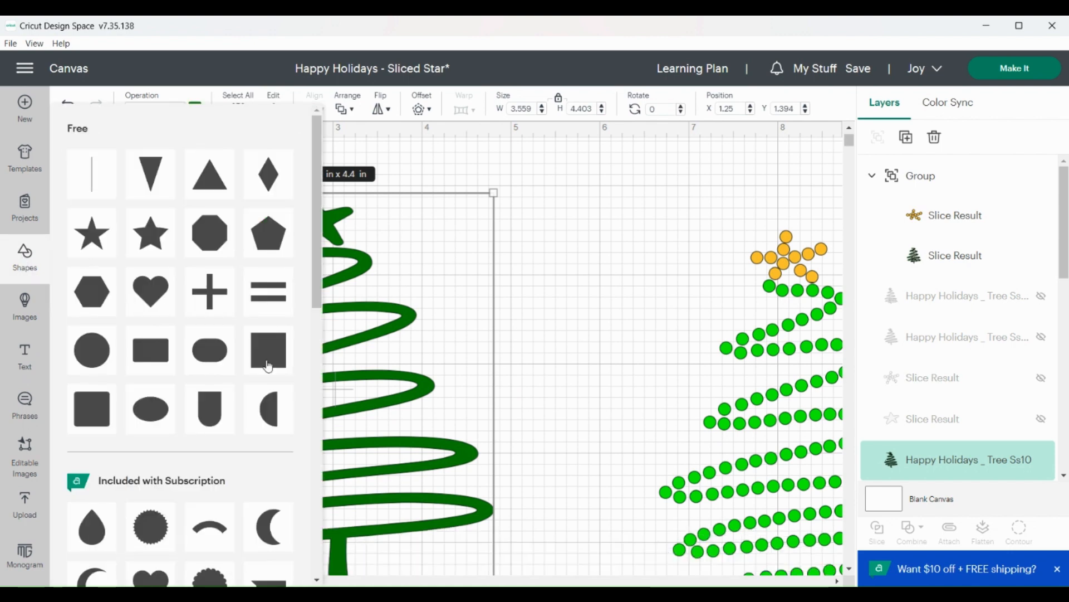
click(91, 172)
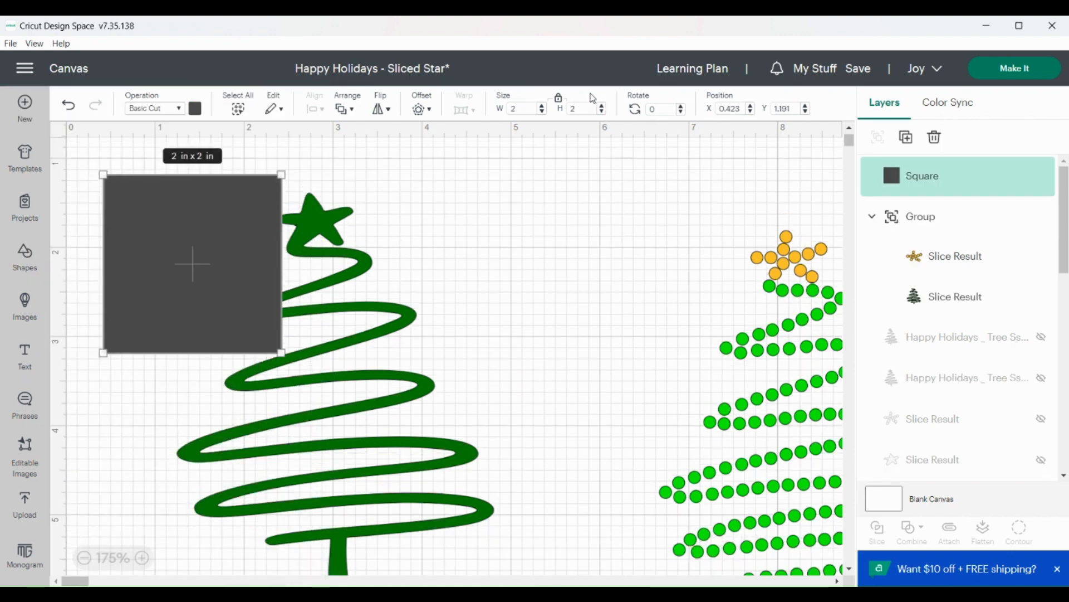
click(558, 101)
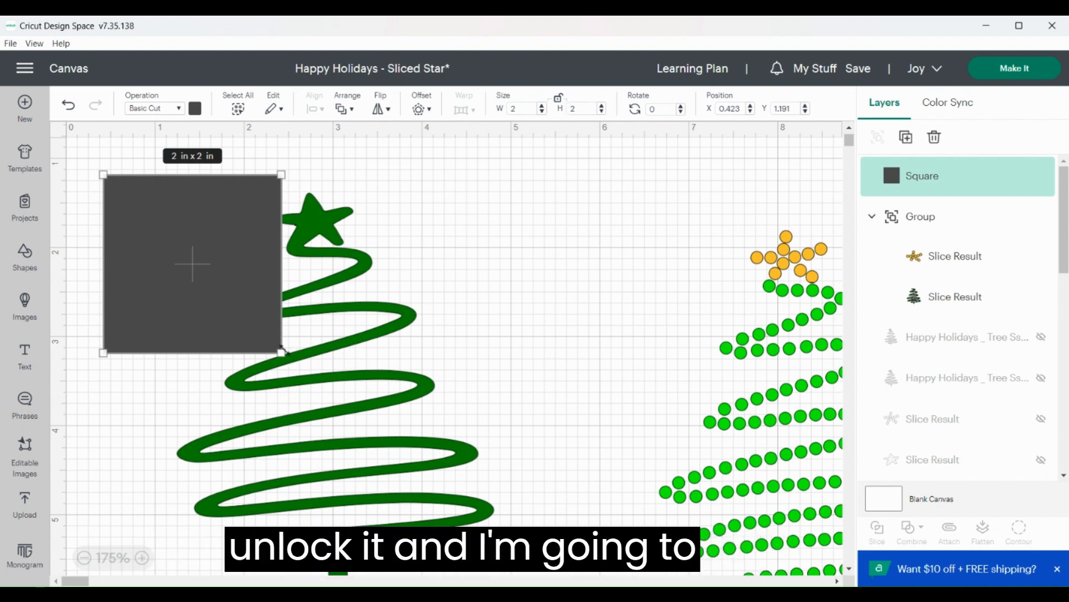
drag(282, 353, 203, 262)
drag(185, 221, 330, 206)
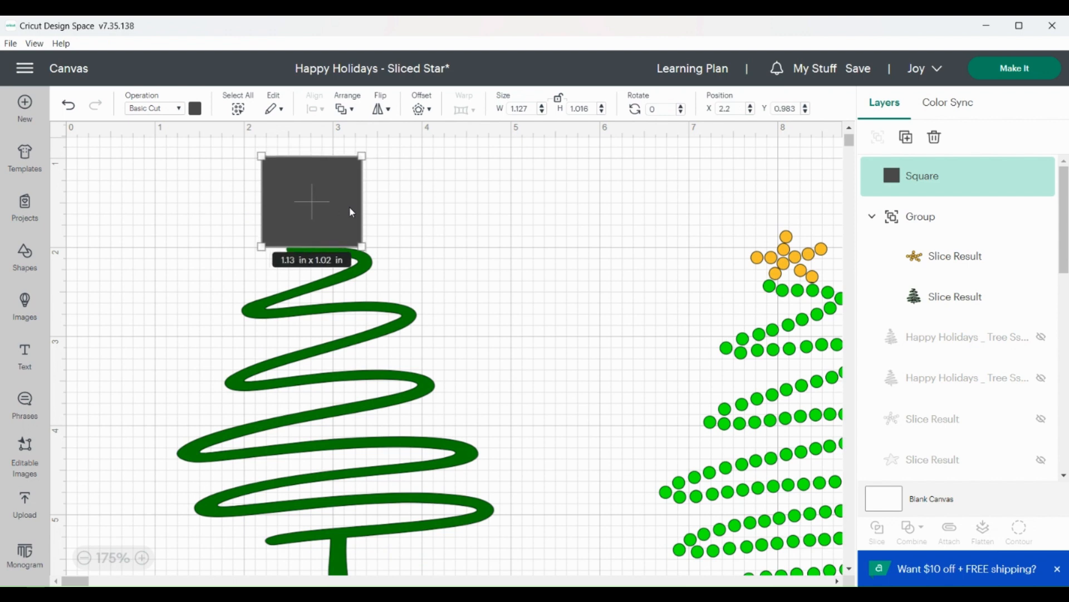
Rotate the square slightly to about 358.36° and shift it to about X 2.103, Y 0.967 over the star
drag(372, 254, 319, 221)
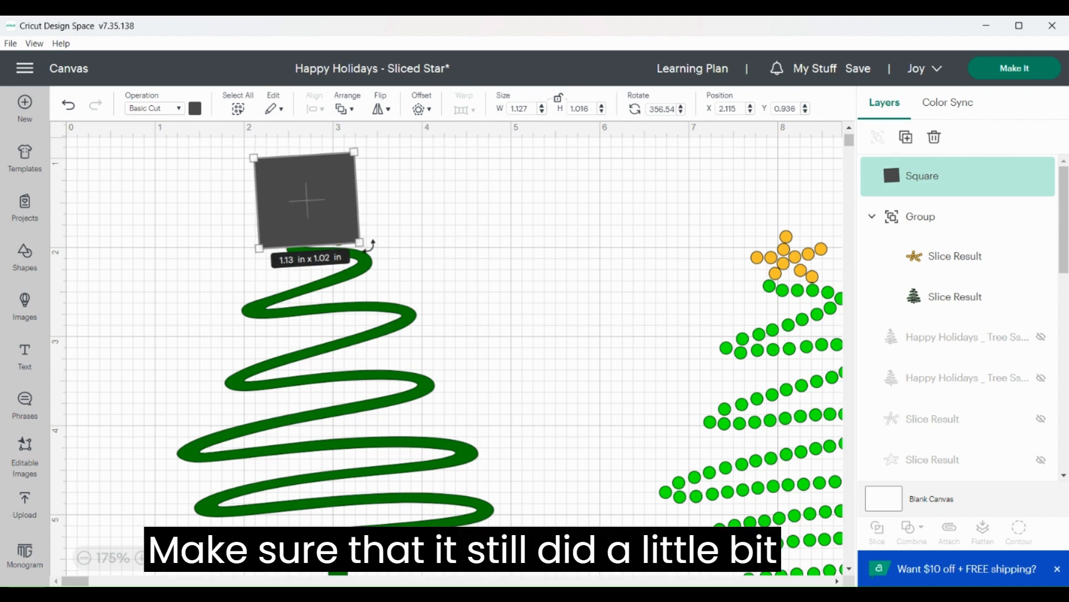
drag(372, 245, 370, 248)
drag(319, 222, 316, 219)
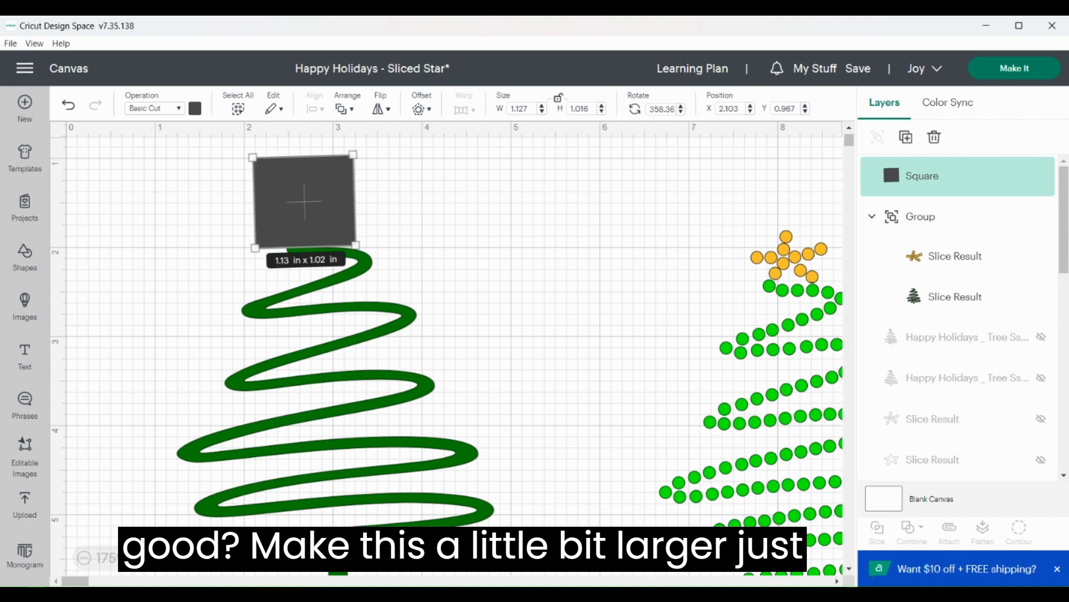
Fine-tune the square's rotation and position to cover the solid tree's entire star, at about X 2.261, Y 0.973
scroll(388, 353, up, 1)
click(383, 268)
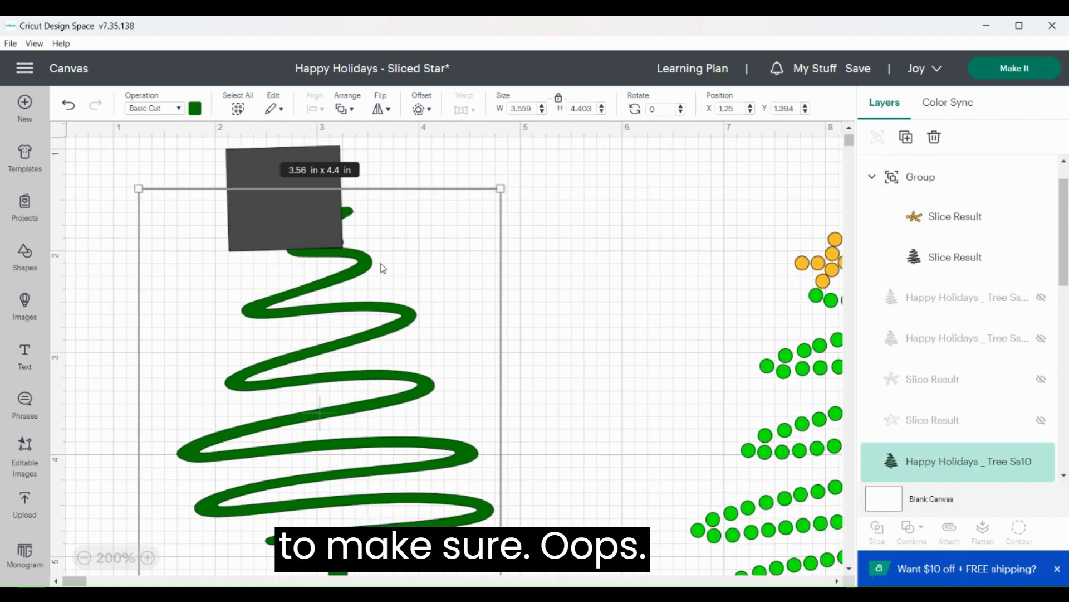
key(ctrl+z)
click(314, 213)
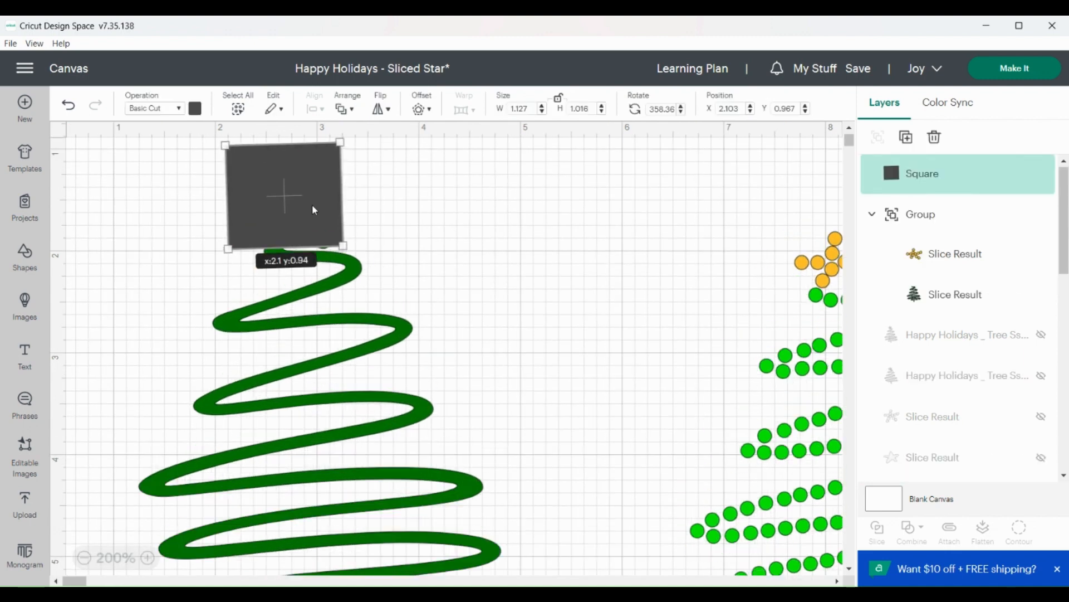
drag(311, 204, 309, 208)
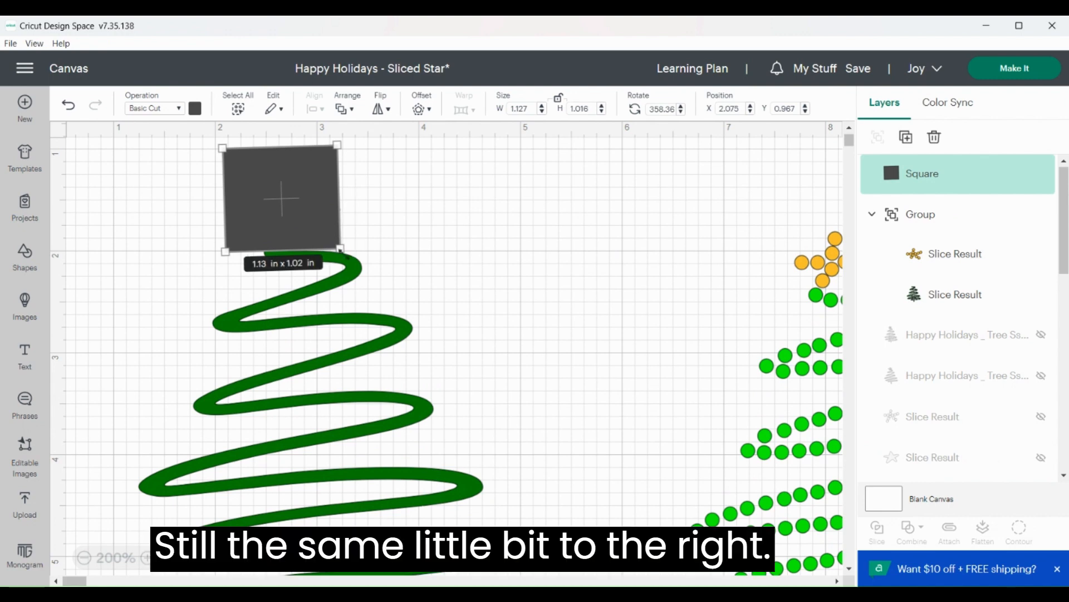
mouse_move(351, 250)
mouse_down()
mouse_move(342, 262)
mouse_move(350, 255)
mouse_up()
drag(311, 225, 367, 249)
Nudge the solid green tree slightly down to about Y 1.408, keeping its star beneath the square
click(408, 243)
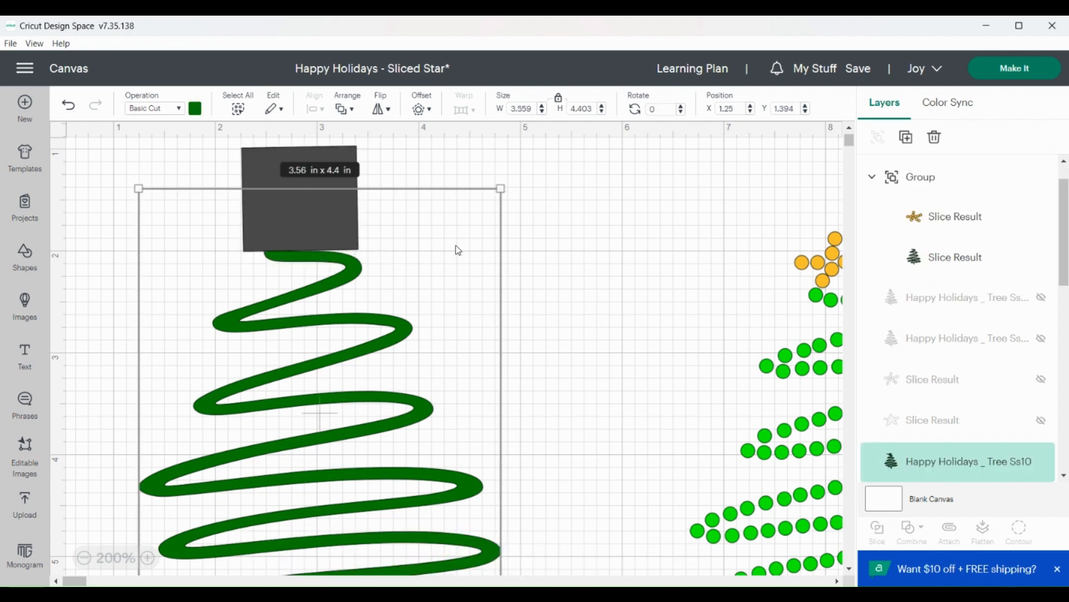
drag(361, 294, 360, 295)
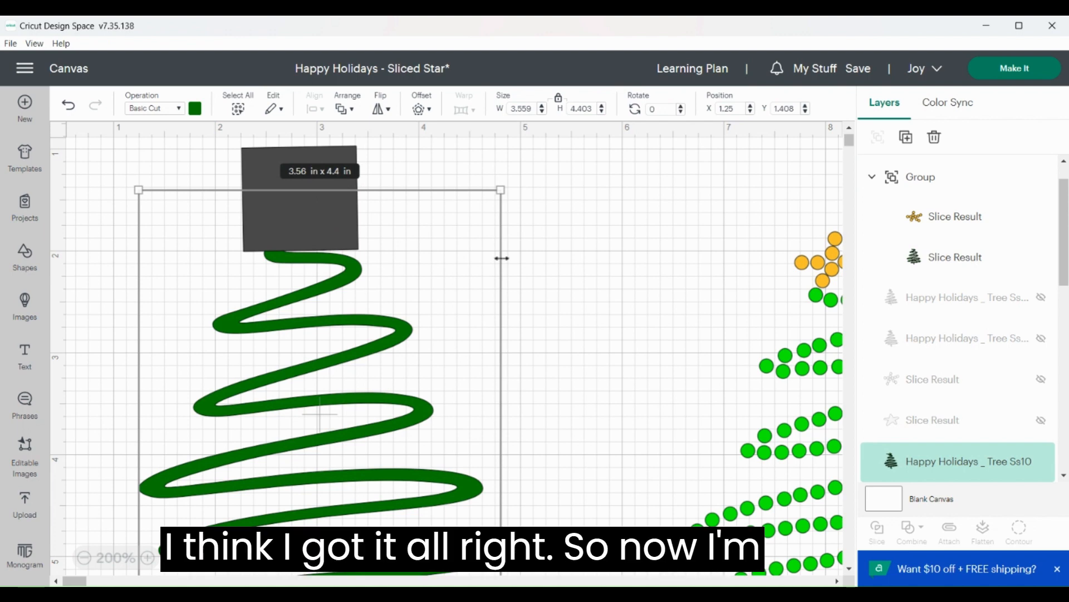
click(591, 273)
Slice the solid tree with the square and delete the leftover dark square and dark star
drag(173, 174, 366, 402)
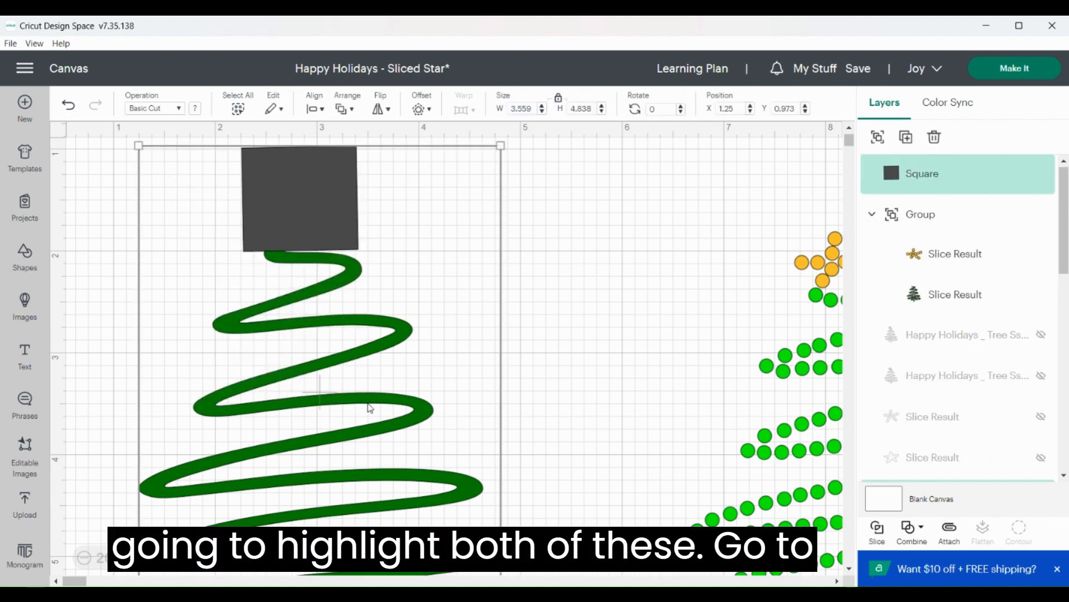
click(878, 539)
click(309, 205)
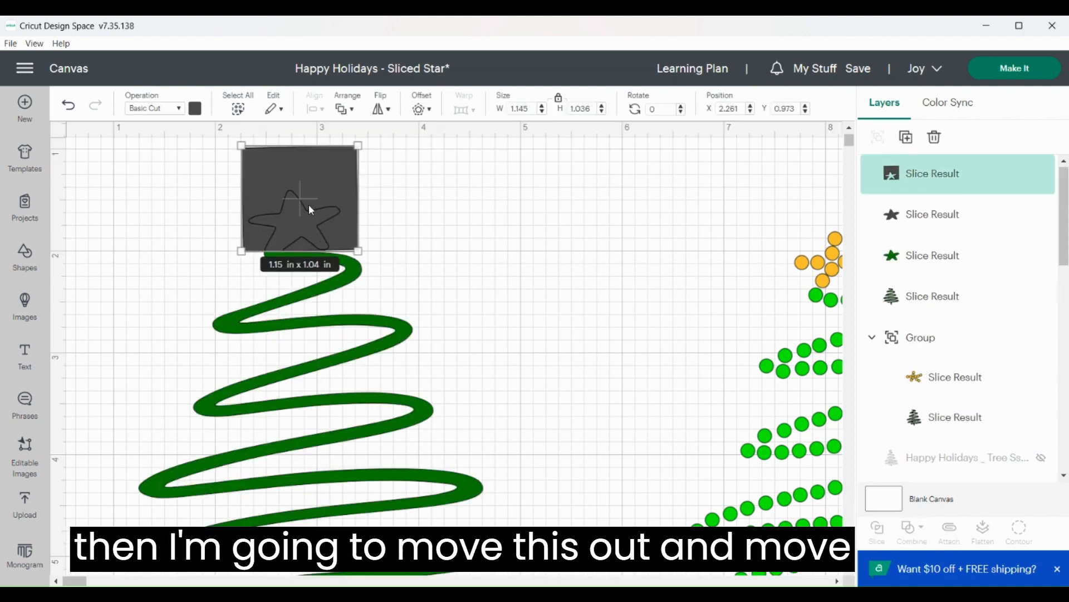
key(Delete)
click(308, 211)
key(Delete)
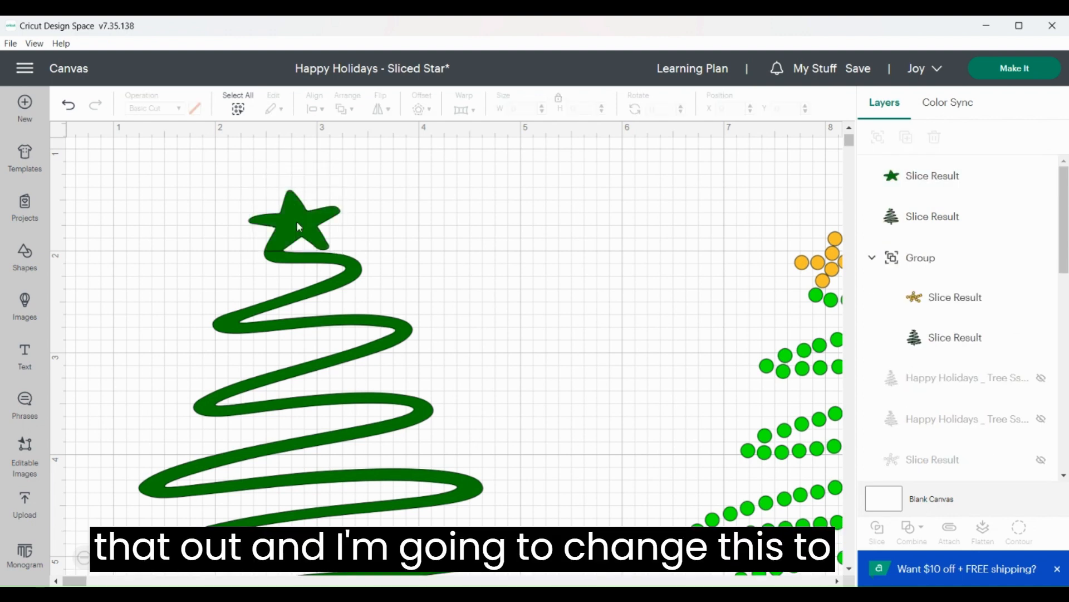
Change the color of the sliced solid star to light yellow and group it with the solid green tree
click(297, 221)
click(195, 108)
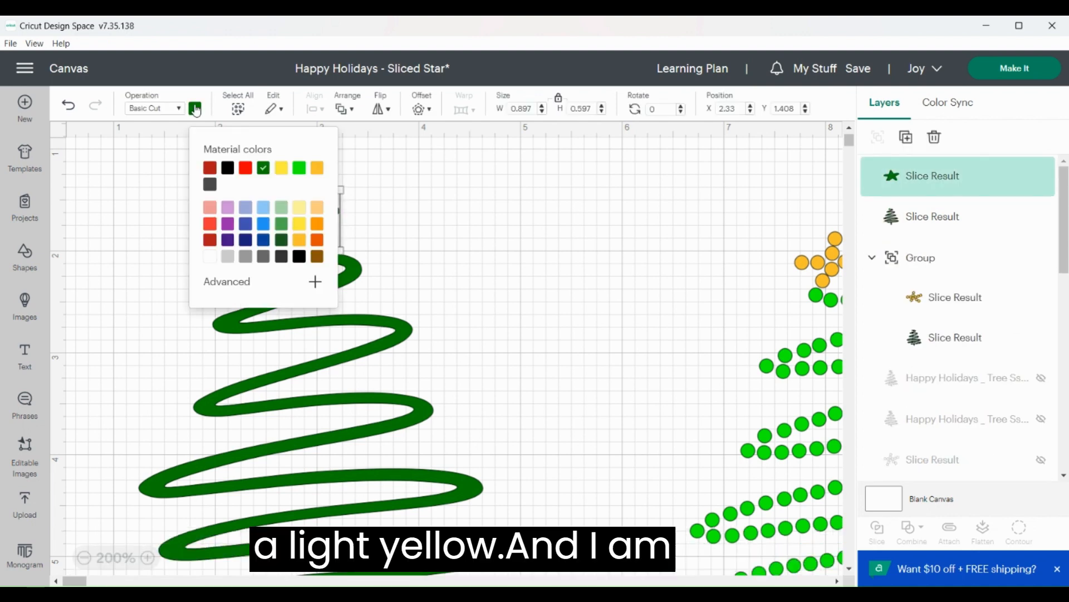
click(281, 167)
click(494, 232)
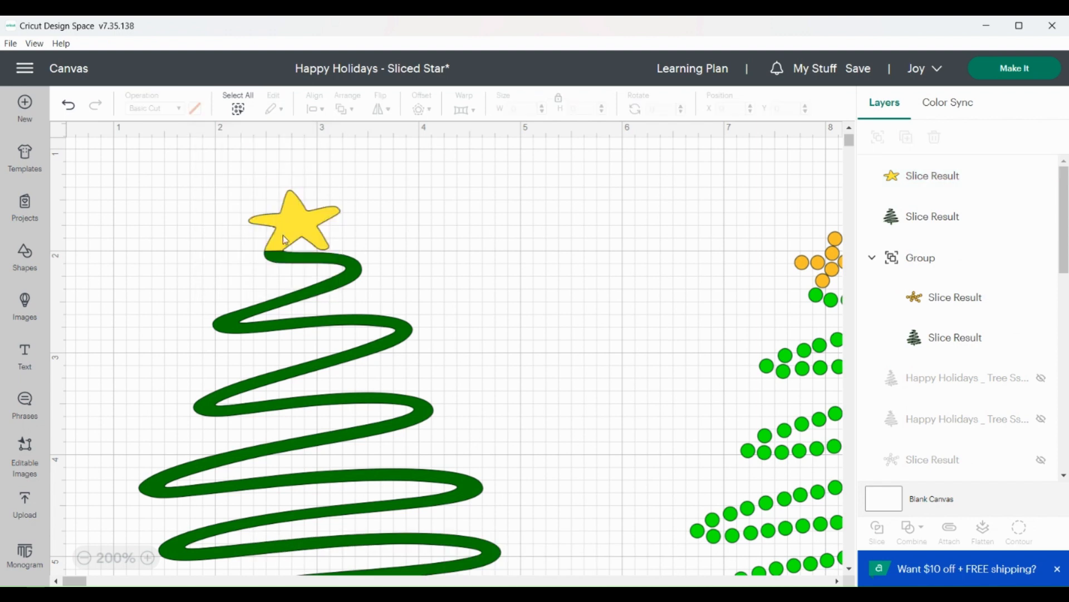
drag(256, 298, 372, 350)
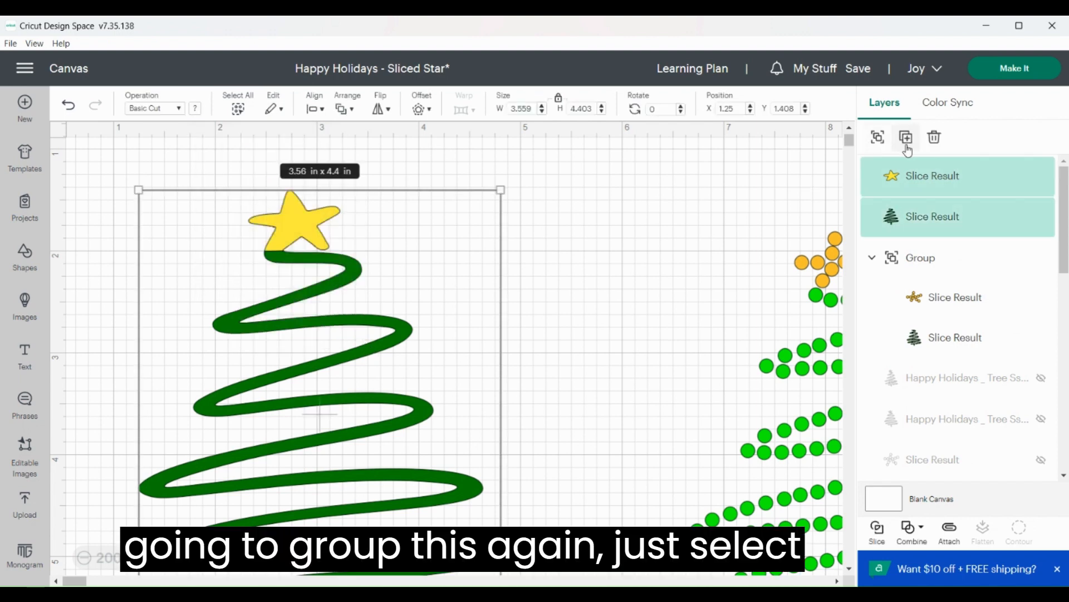
click(878, 137)
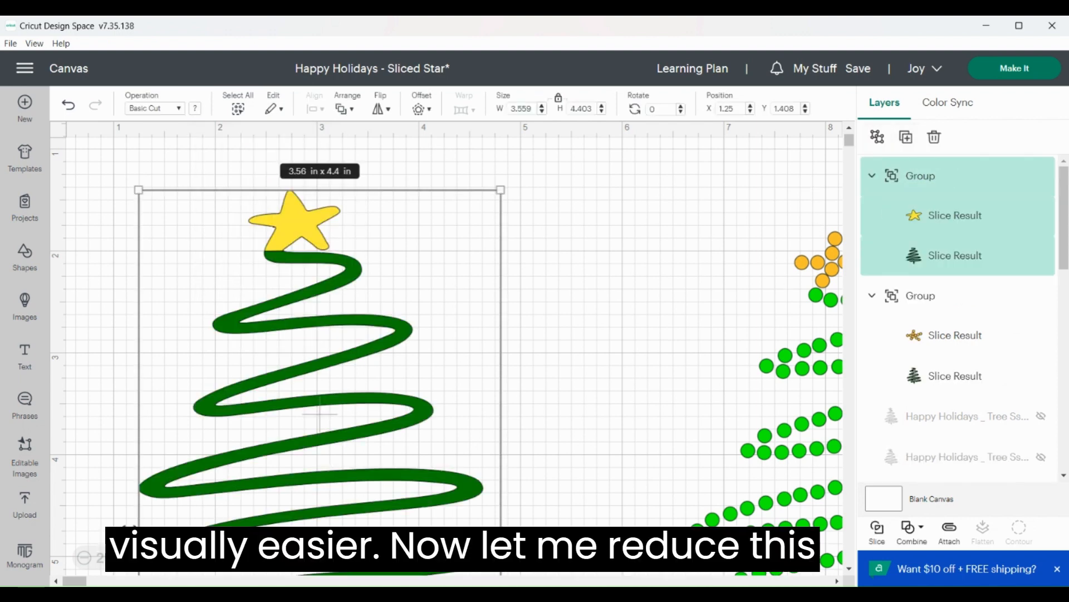
Send the solid tree group to the back and position the dotted tree group directly on top of it
click(86, 558)
click(87, 558)
click(733, 366)
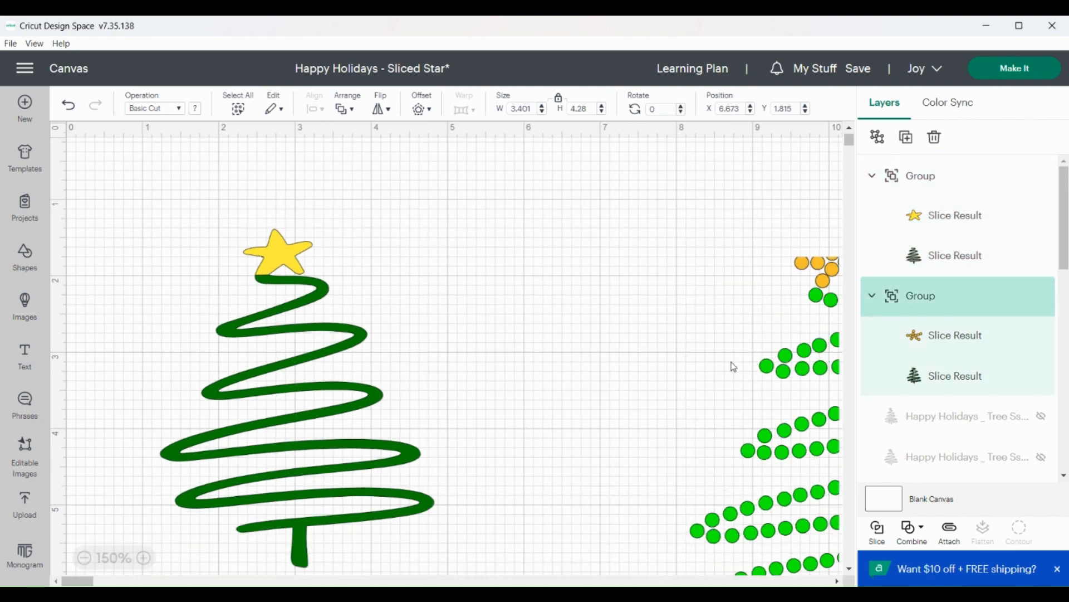
click(292, 261)
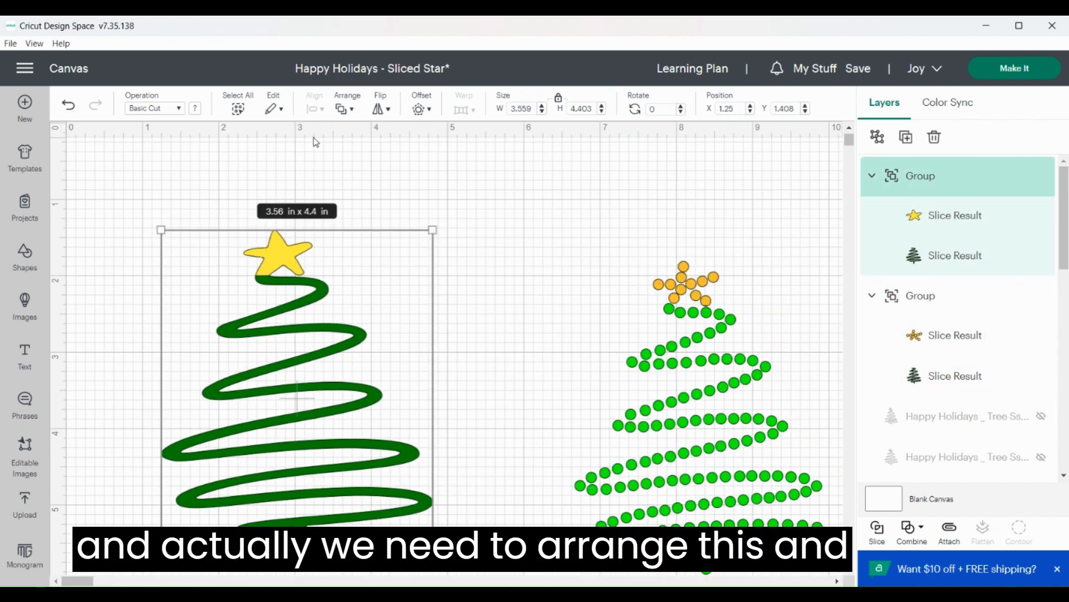
click(357, 109)
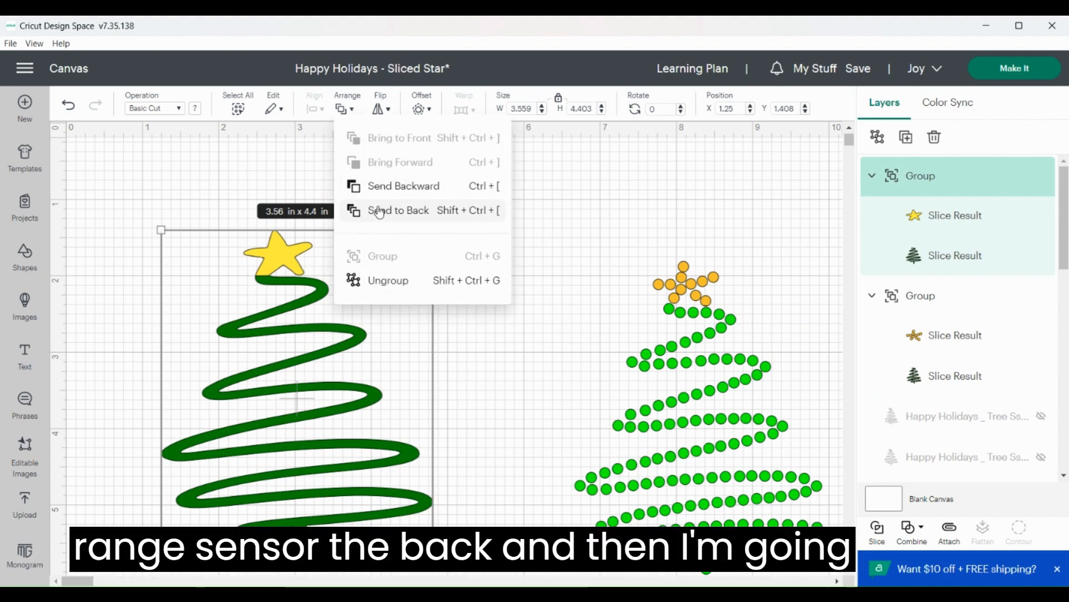
click(379, 212)
drag(703, 369, 310, 340)
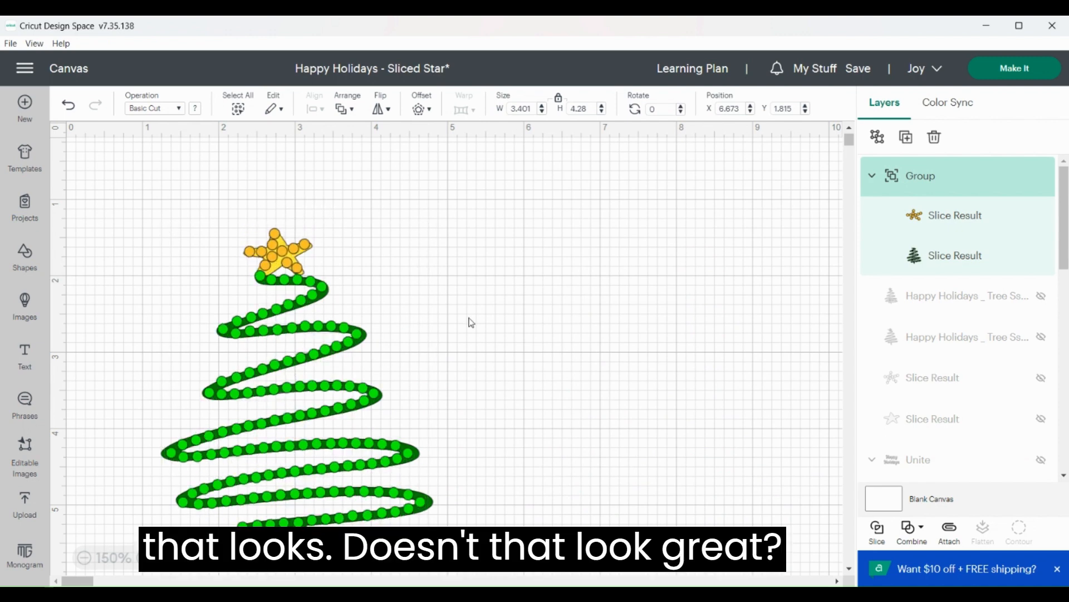
click(600, 299)
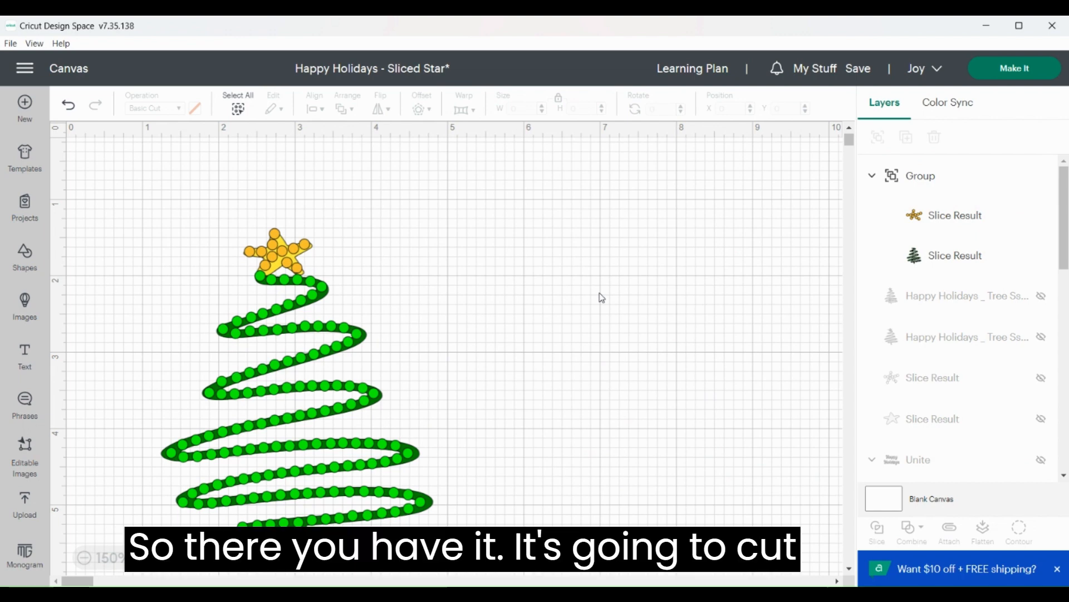